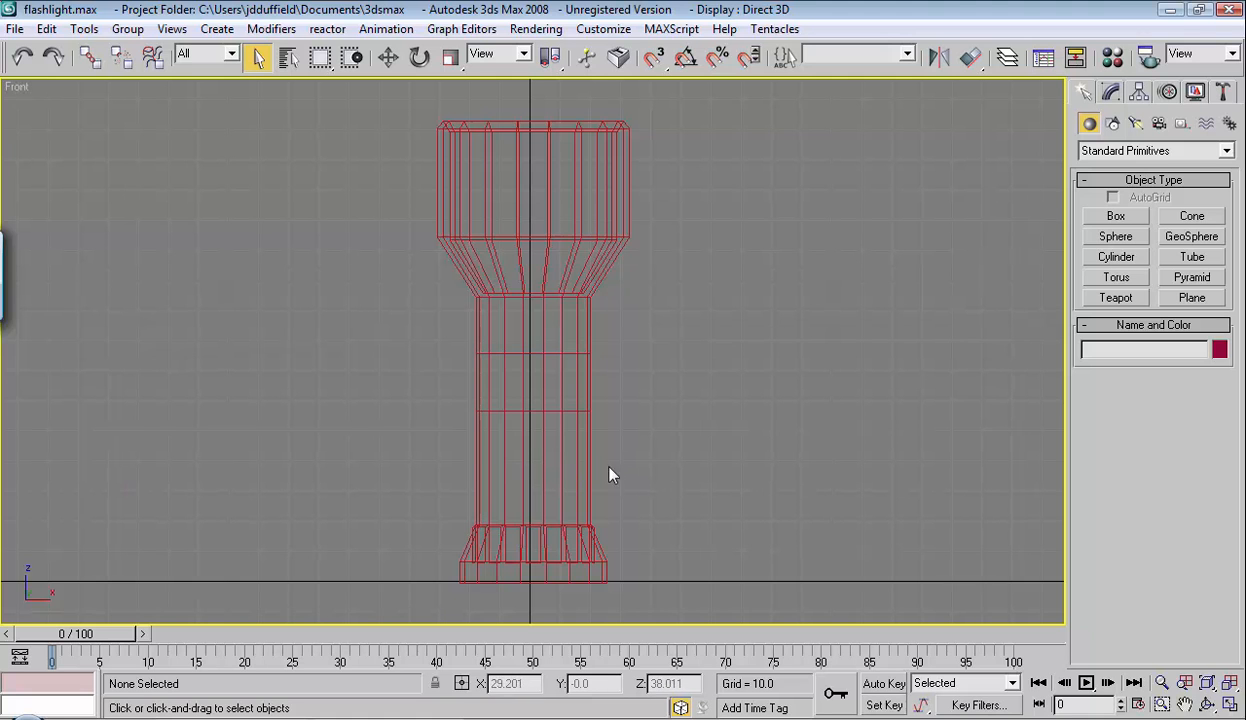
# Step: Select the flashlight body and its whole mesh at the Element level of the Editable Poly
pyautogui.click(1112, 92)
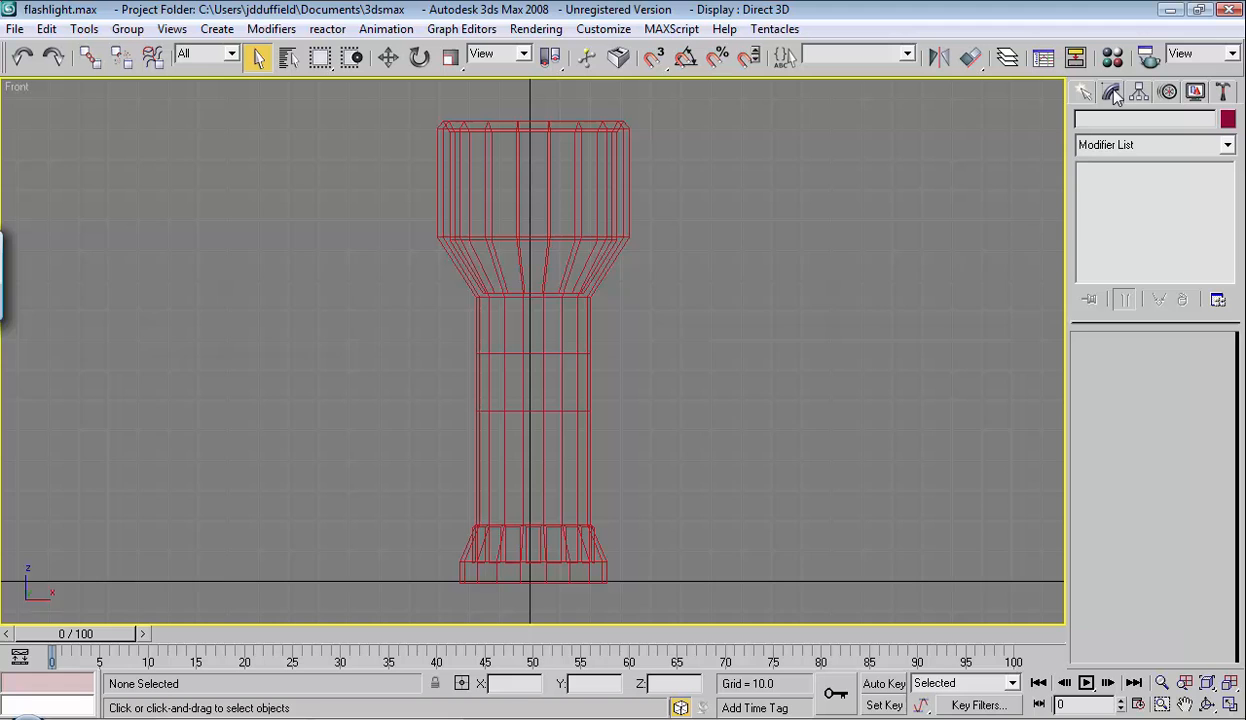
pyautogui.click(603, 186)
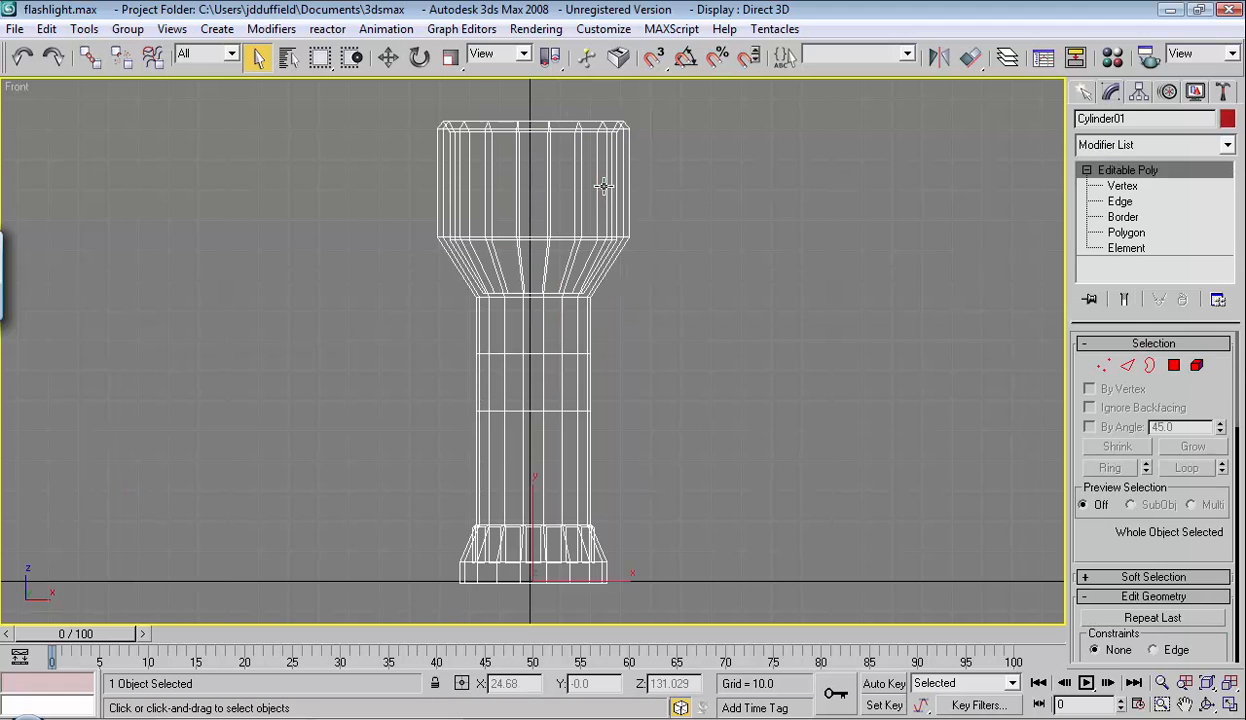
pyautogui.click(1130, 248)
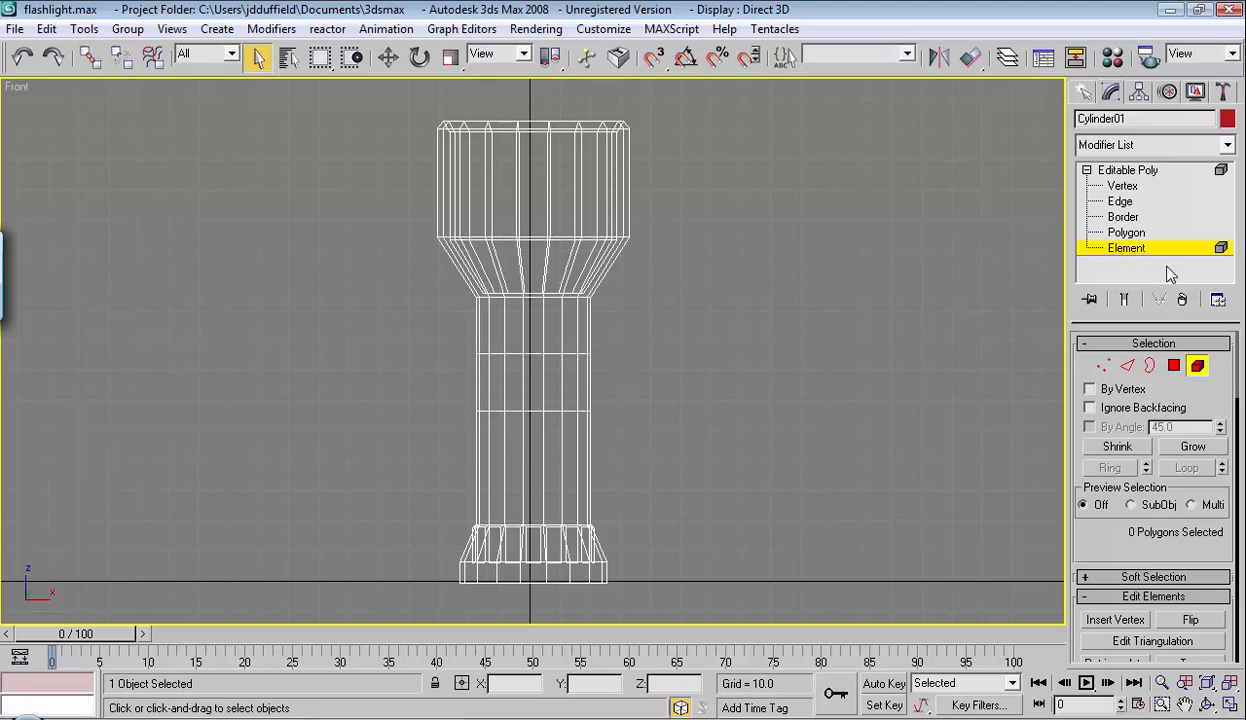
pyautogui.moveTo(1180, 382); pyautogui.dragTo(1182, 348)
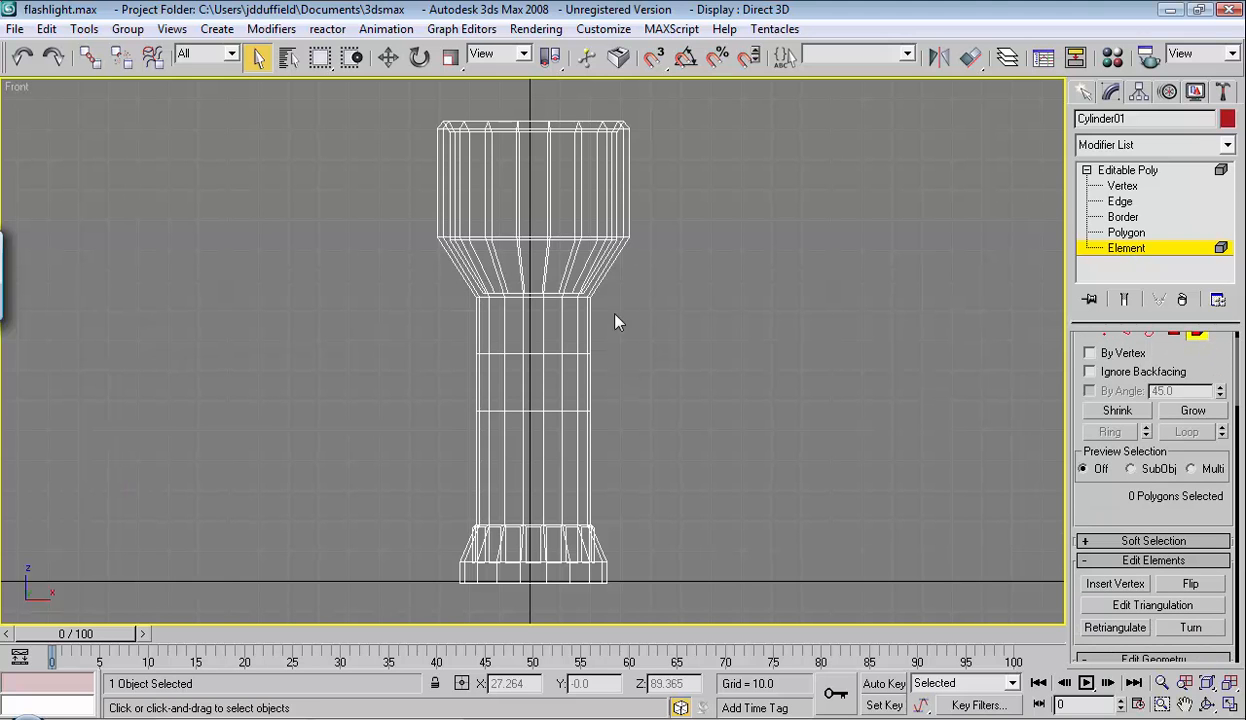
pyautogui.click(556, 256)
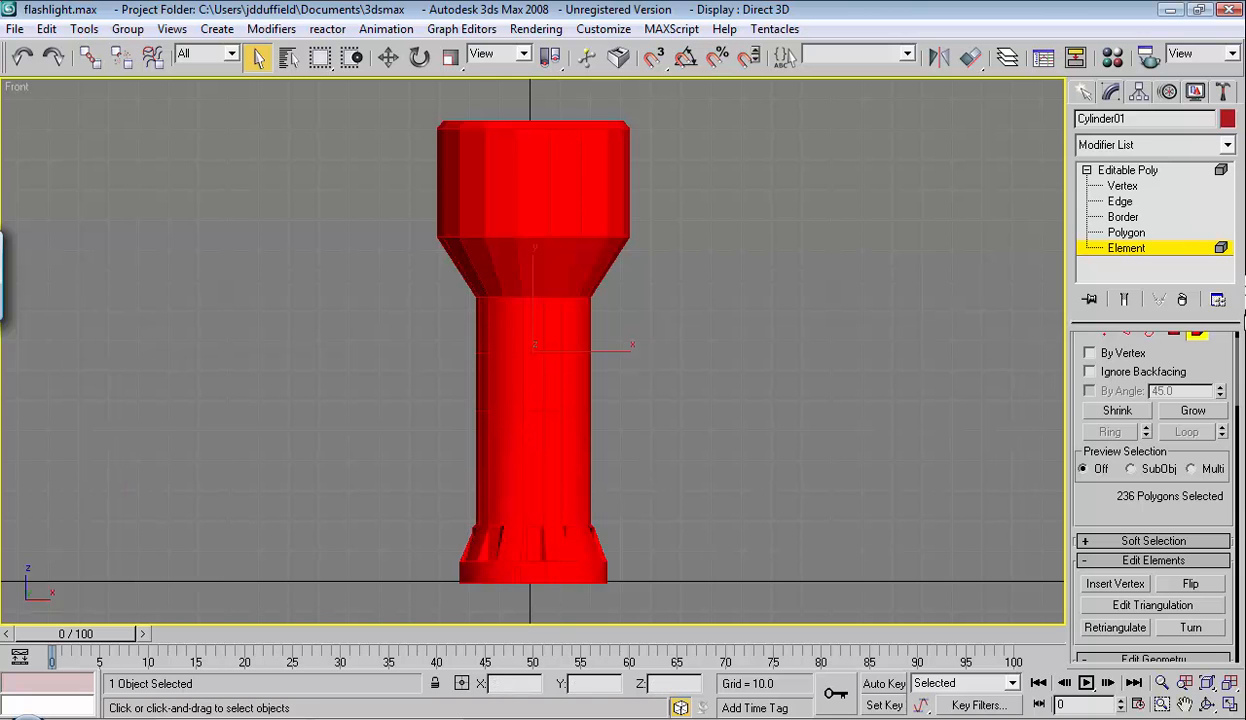
# Step: Slice the selected element horizontally across the lower handle with the Slice Plane at a height of about Z 42.8
pyautogui.scroll(-3, 1195, 352)
pyautogui.scroll(-2, 1215, 400)
pyautogui.moveTo(1215, 400); pyautogui.dragTo(1210, 200)
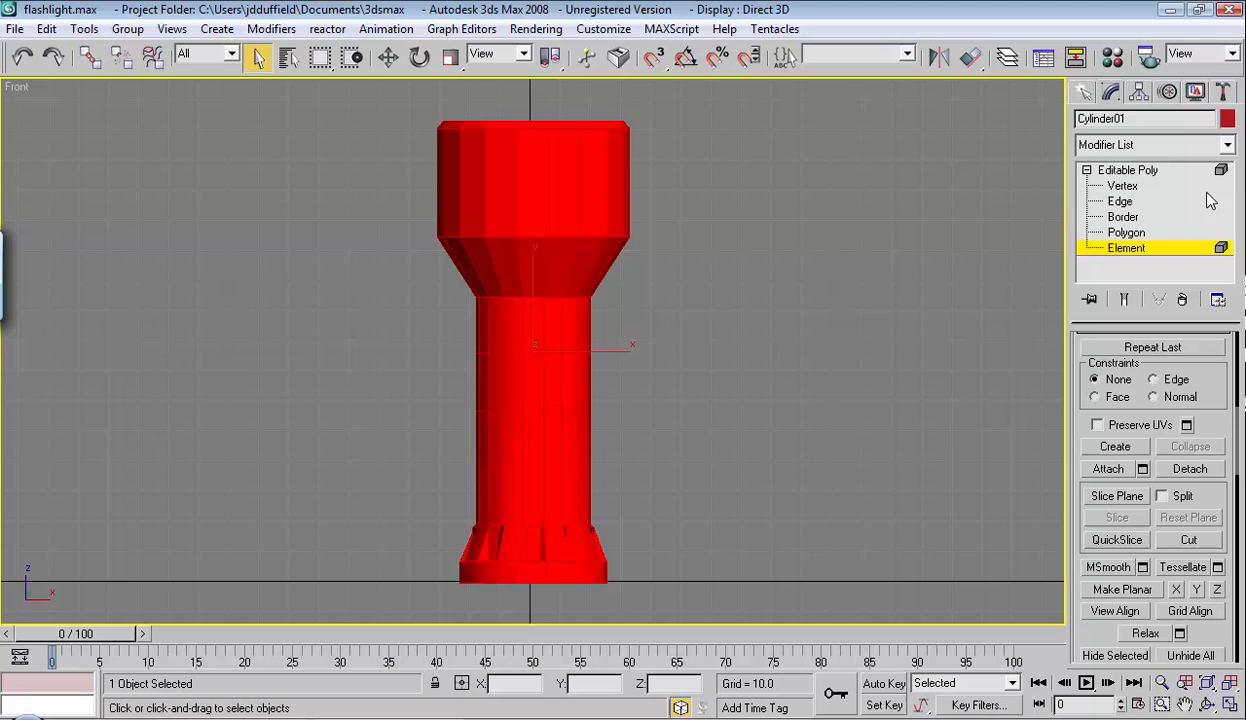
pyautogui.click(1116, 498)
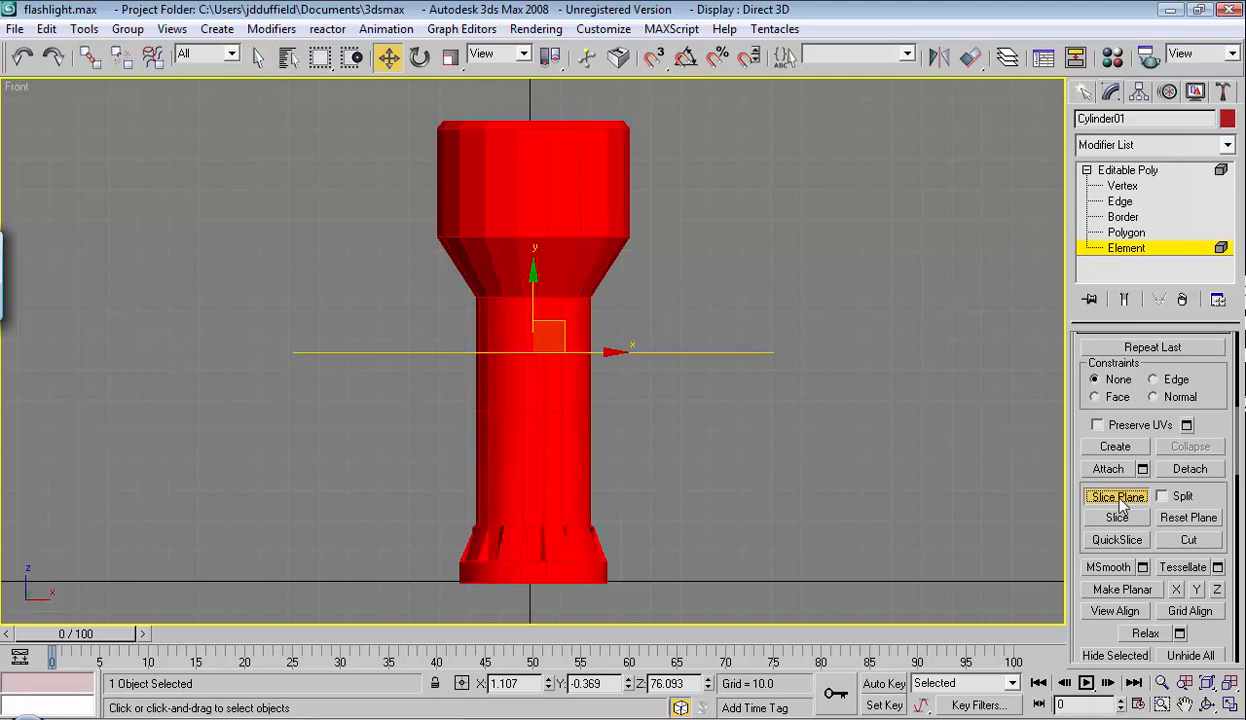
pyautogui.moveTo(528, 302); pyautogui.dragTo(536, 372)
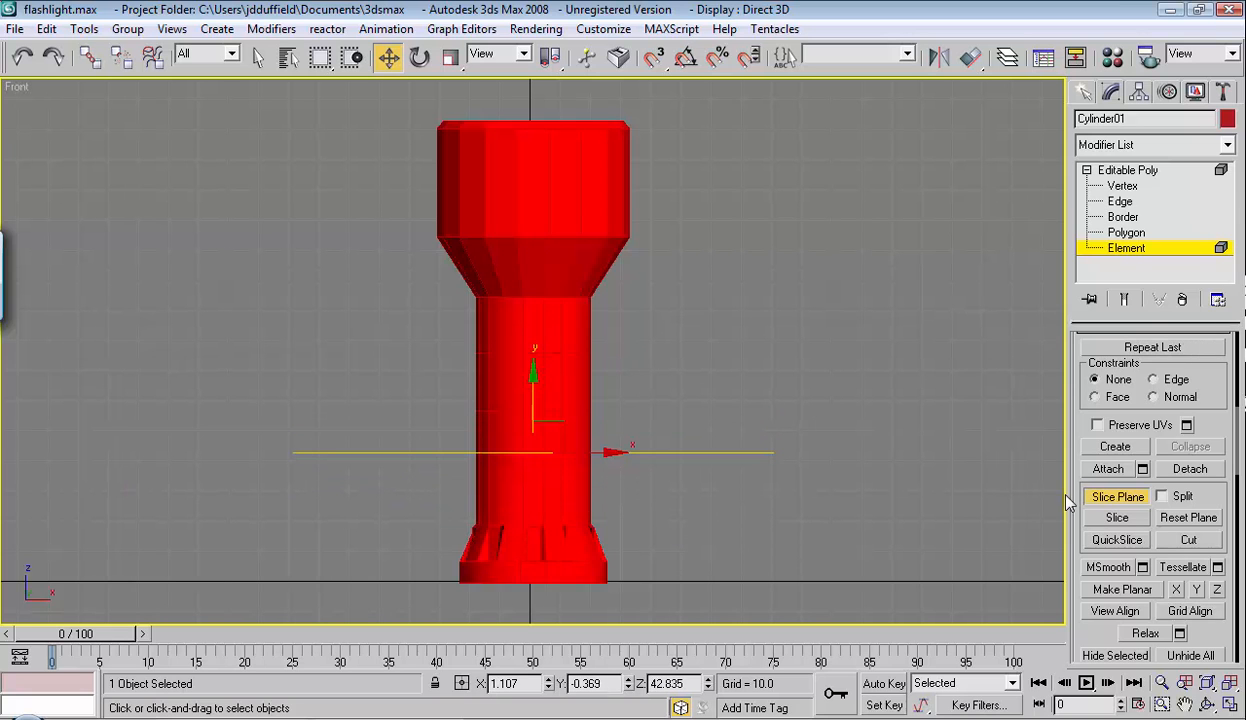
pyautogui.click(1118, 519)
pyautogui.moveTo(531, 369); pyautogui.dragTo(532, 247)
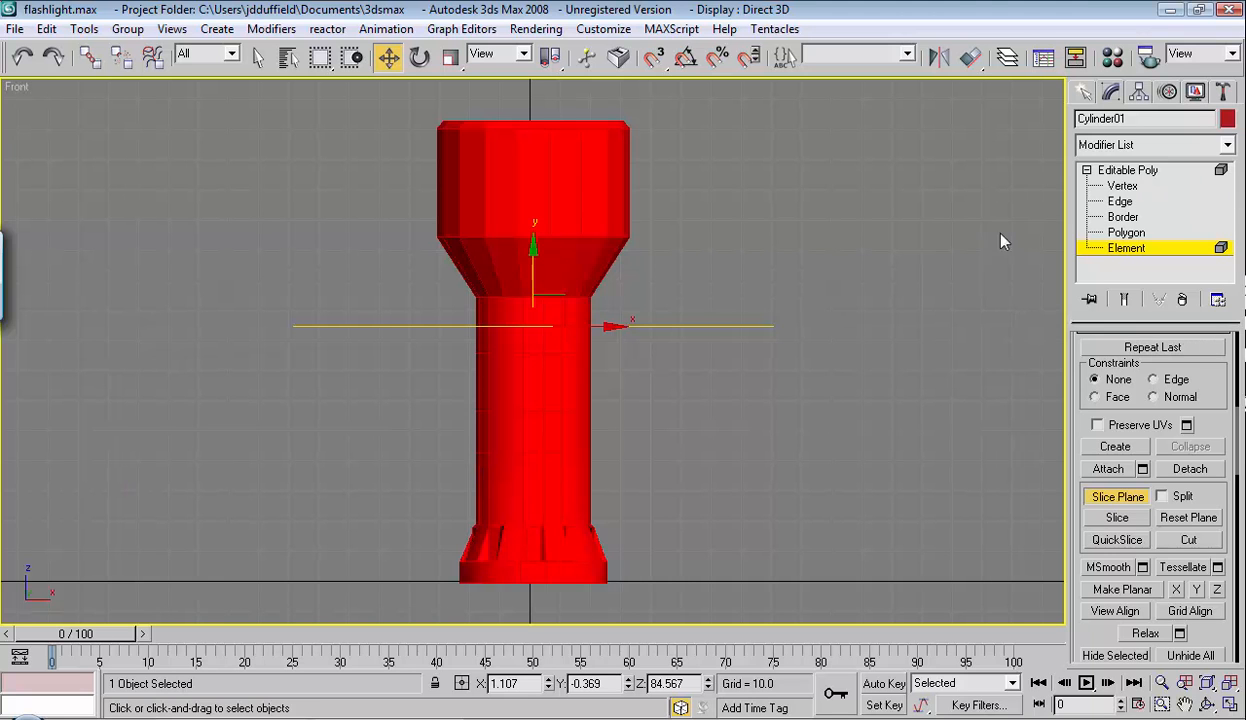
# Step: Move the first ring of vertices below the handle's top edge down to about Z 71.7
pyautogui.click(1127, 201)
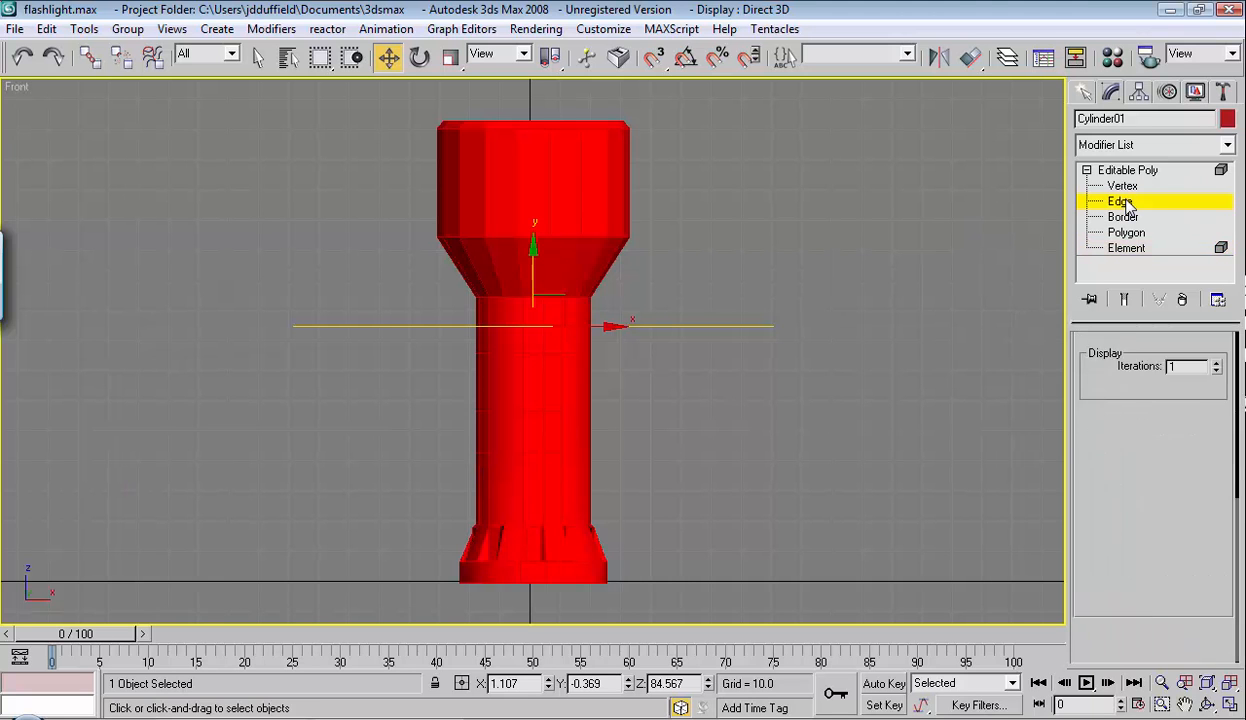
pyautogui.click(1134, 192)
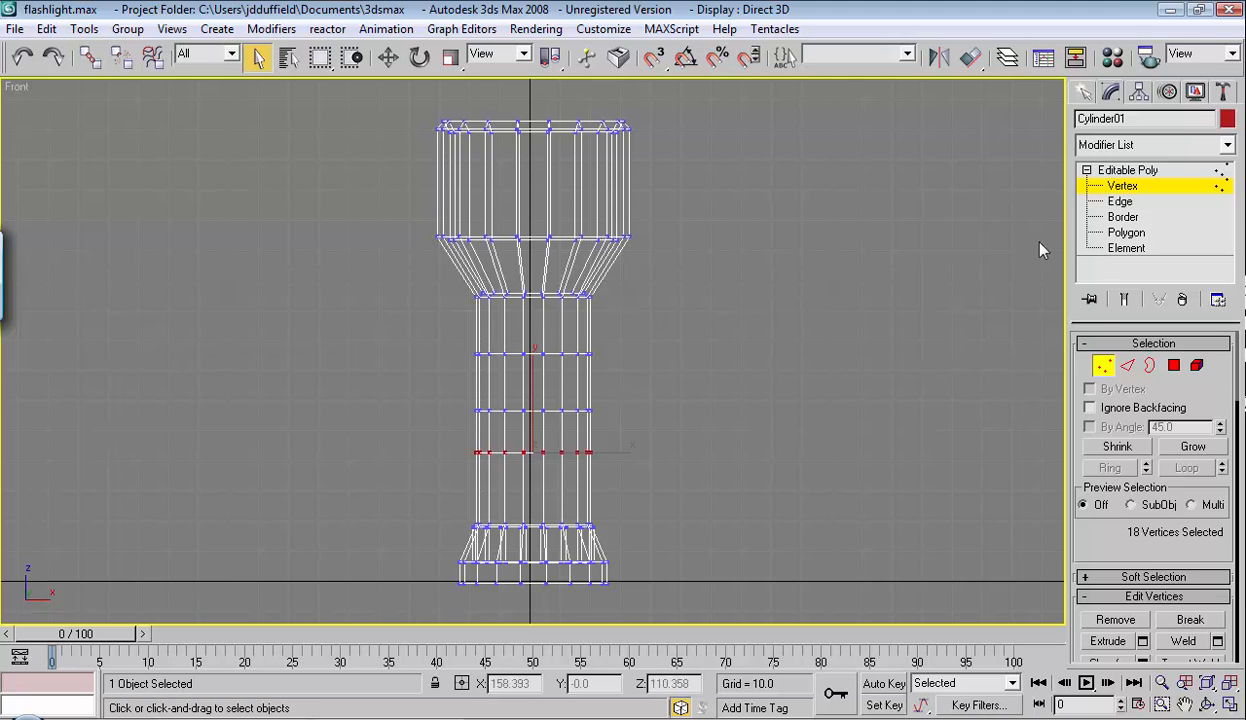
pyautogui.click(1134, 180)
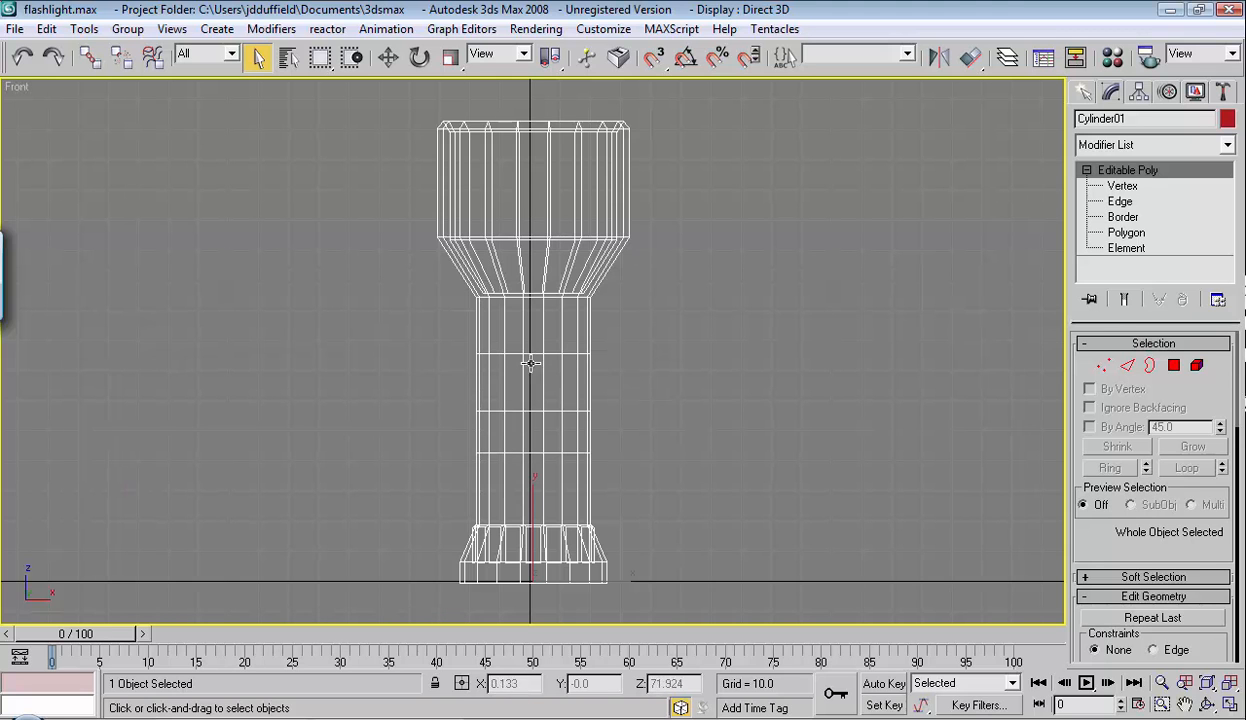
pyautogui.click(1122, 186)
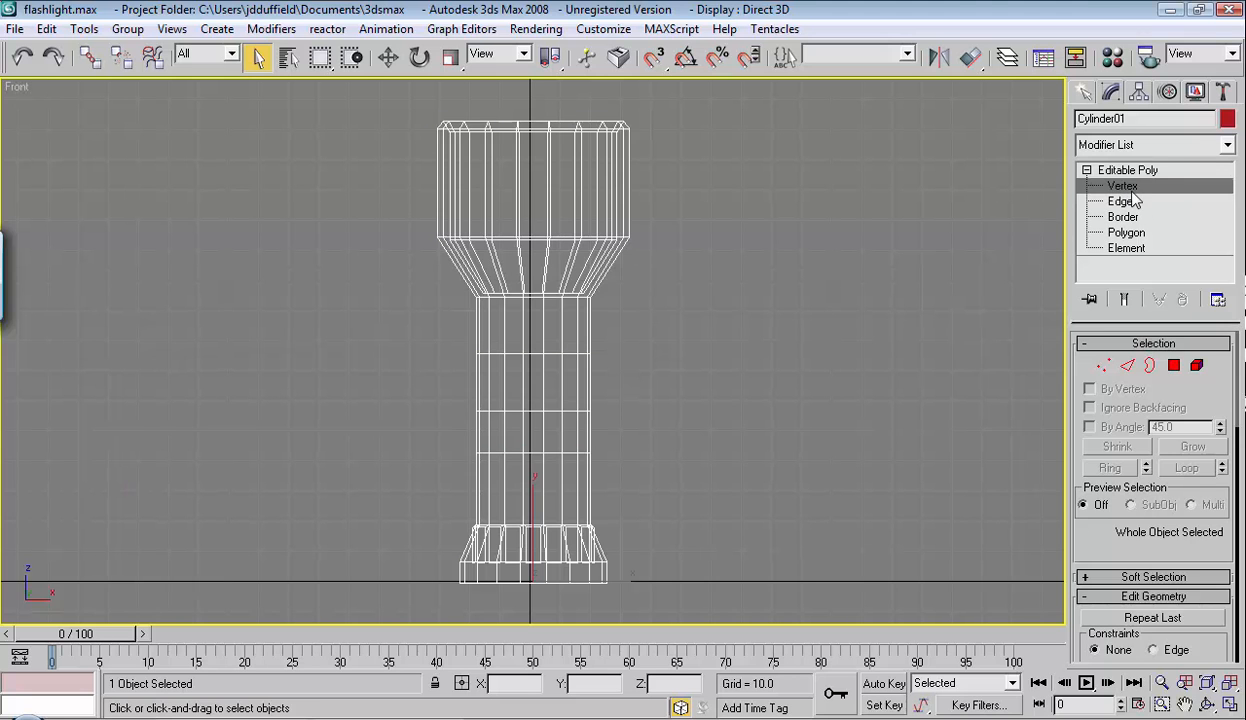
pyautogui.moveTo(459, 340); pyautogui.dragTo(676, 362)
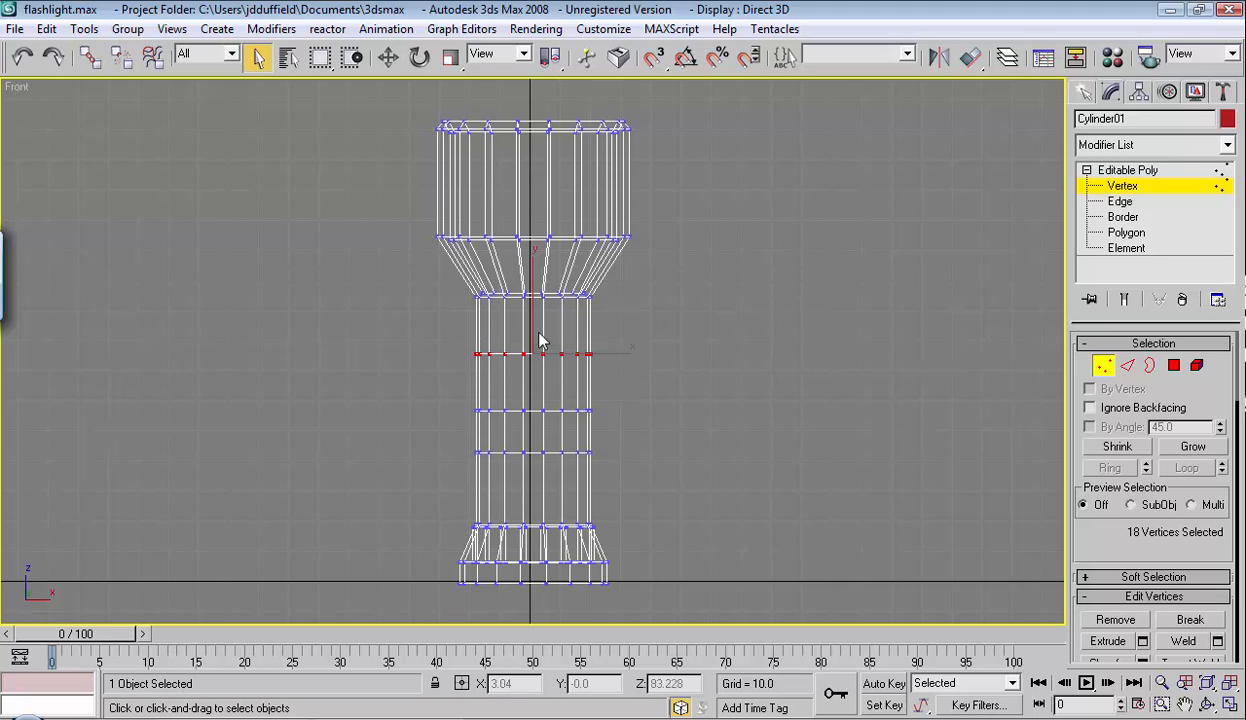
pyautogui.click(388, 57)
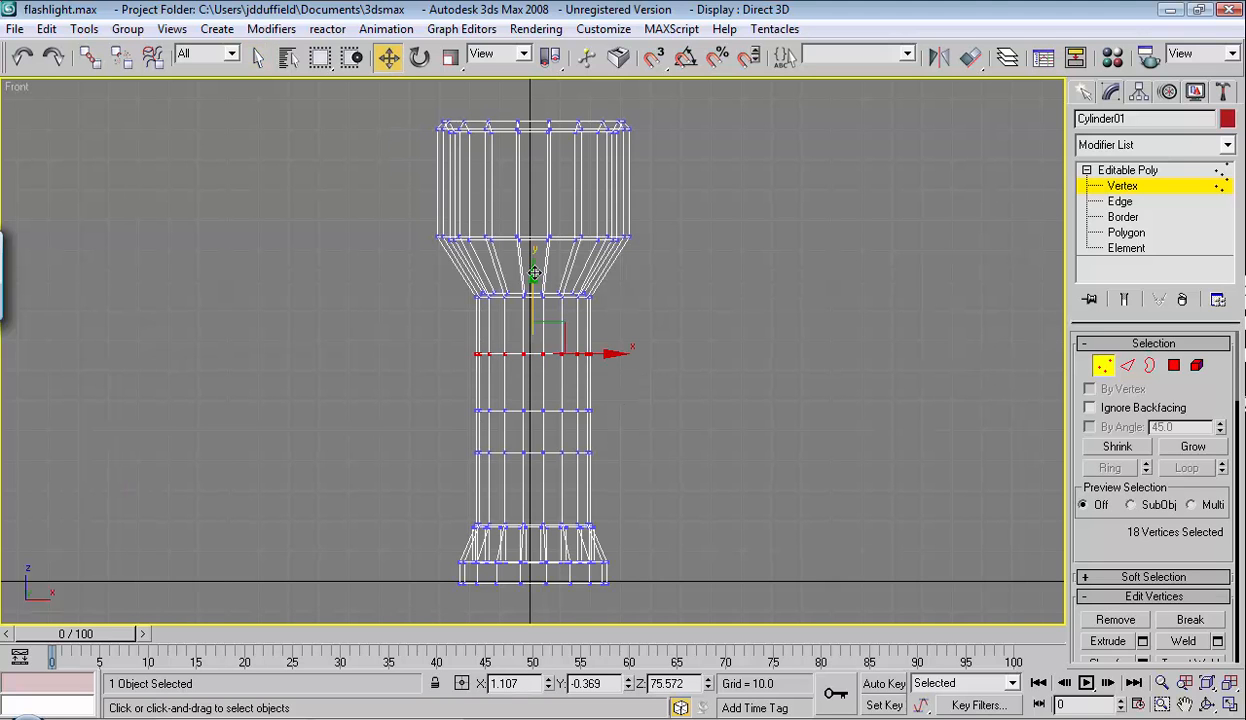
pyautogui.moveTo(535, 273); pyautogui.dragTo(533, 288)
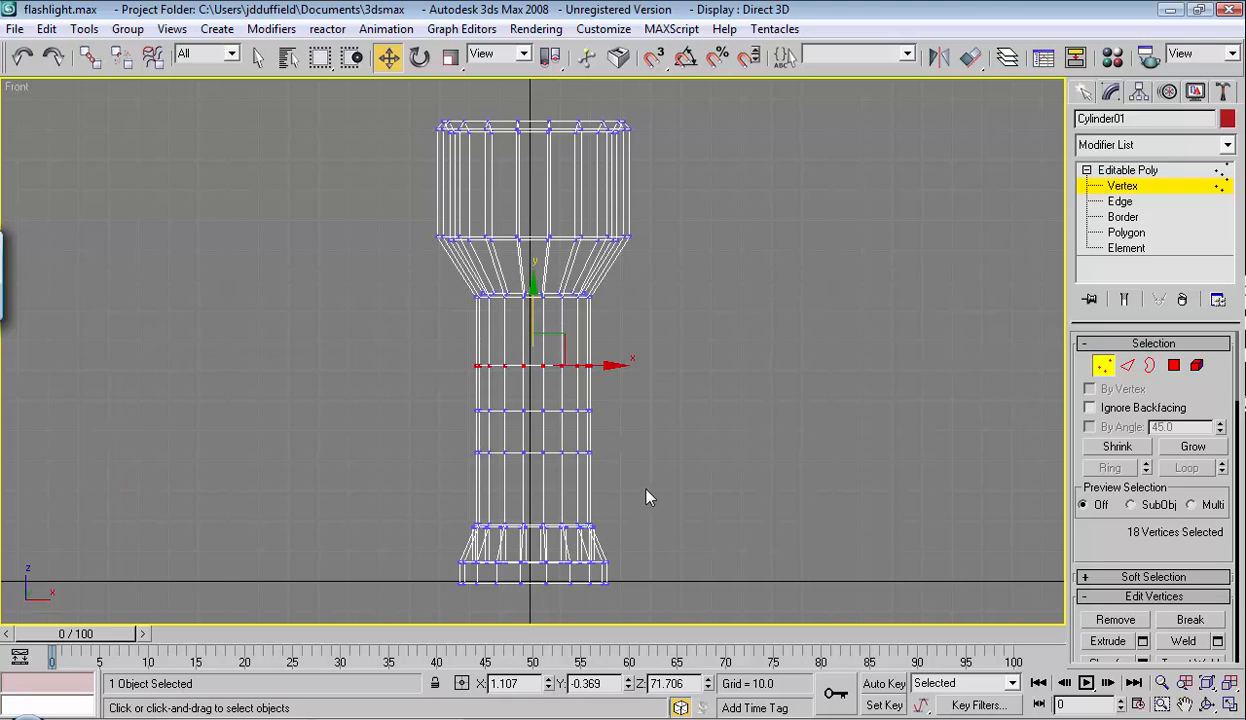
# Step: Raise the newly sliced vertex ring to about Z 44.5 and the ring above it to about Z 57.4
pyautogui.moveTo(420, 455); pyautogui.dragTo(418, 450)
pyautogui.moveTo(536, 373); pyautogui.dragTo(536, 368)
pyautogui.moveTo(635, 416); pyautogui.dragTo(417, 400)
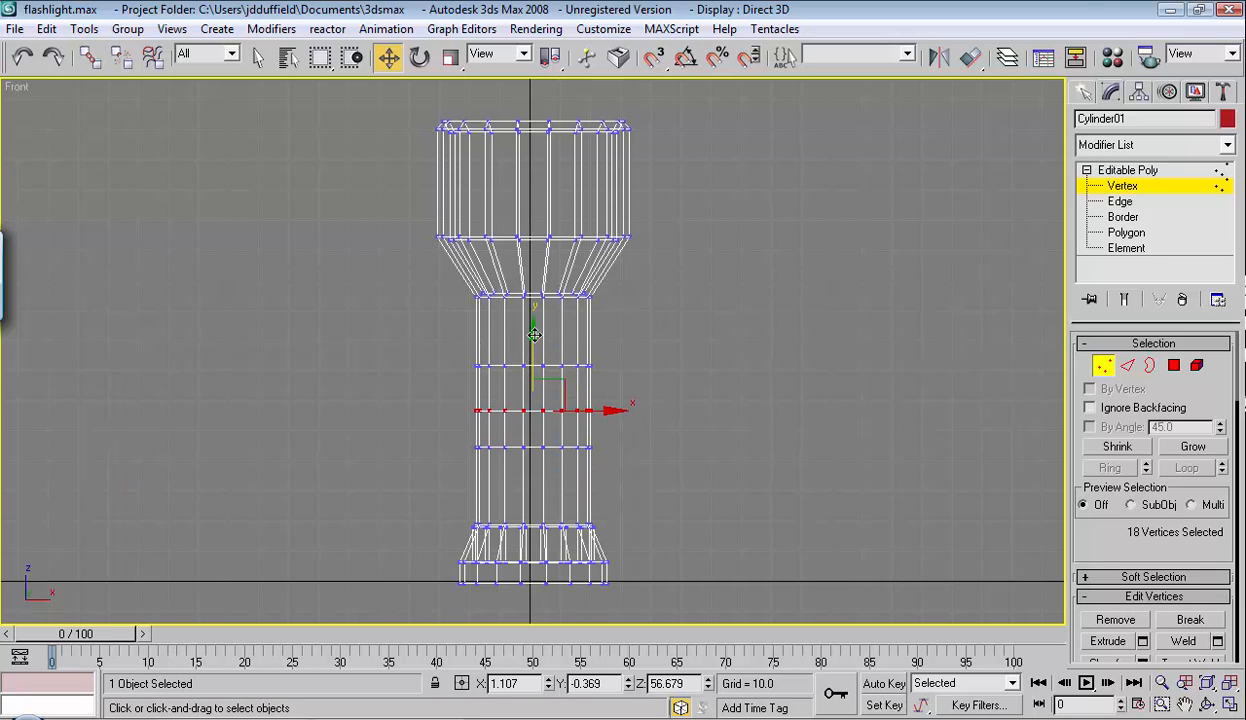
pyautogui.moveTo(534, 333); pyautogui.dragTo(535, 331)
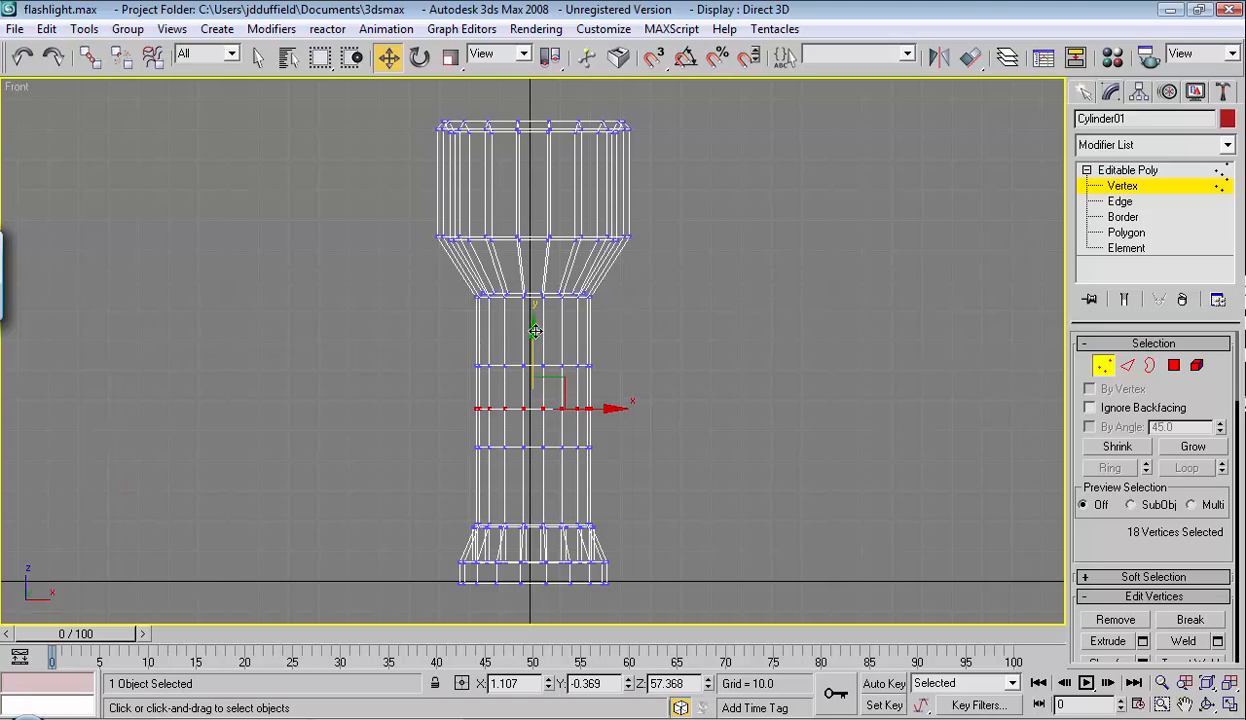
# Step: Delete the block of four front polygons, two wide and two high, in the middle of the handle
pyautogui.click(1130, 233)
pyautogui.click(785, 379)
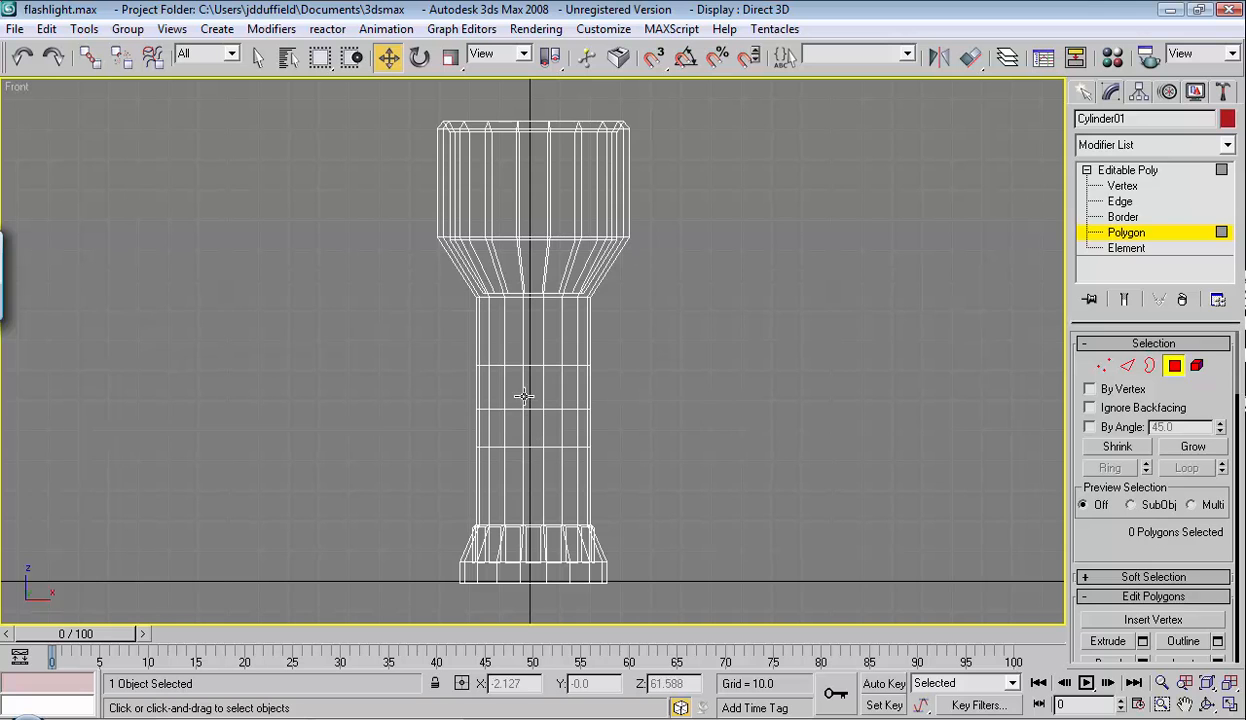
pyautogui.click(513, 393)
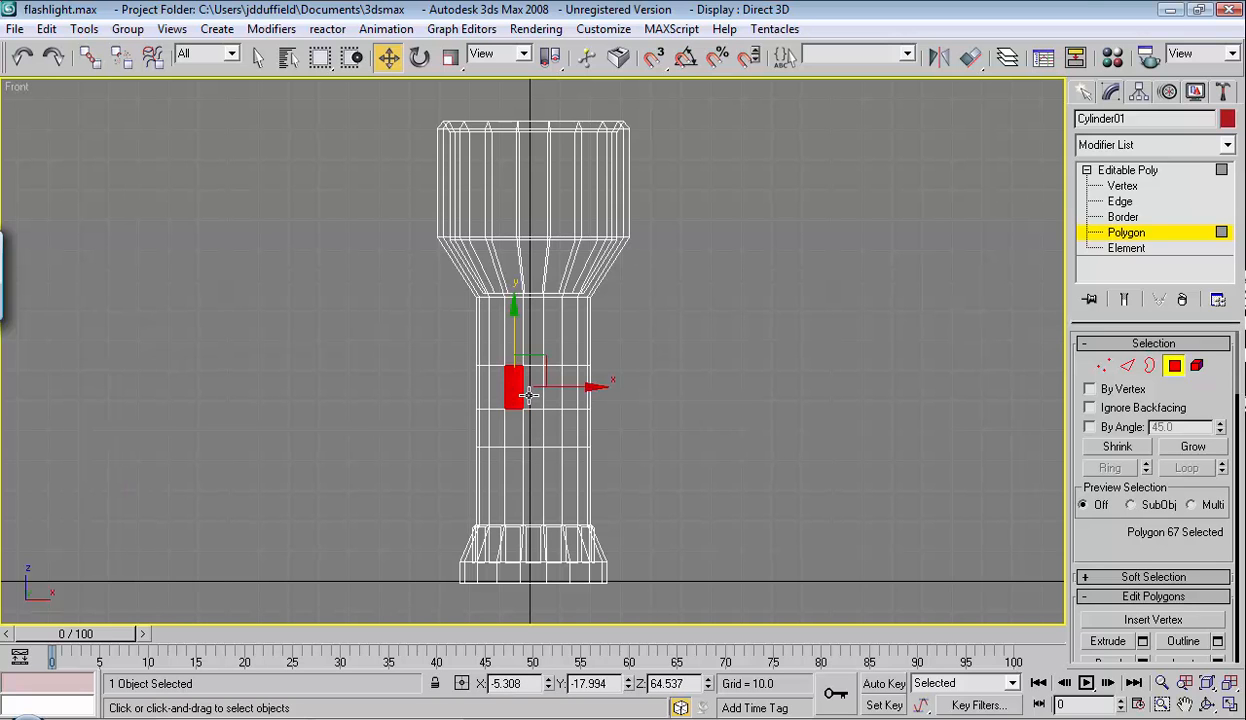
pyautogui.click(531, 398)
pyautogui.click(513, 393)
pyautogui.click(532, 402)
pyautogui.click(515, 400)
pyautogui.keyDown('ctrl'); pyautogui.click(534, 399); pyautogui.keyUp('ctrl')
pyautogui.keyDown('ctrl'); pyautogui.click(533, 427); pyautogui.keyUp('ctrl')
pyautogui.keyDown('ctrl'); pyautogui.click(516, 431); pyautogui.keyUp('ctrl')
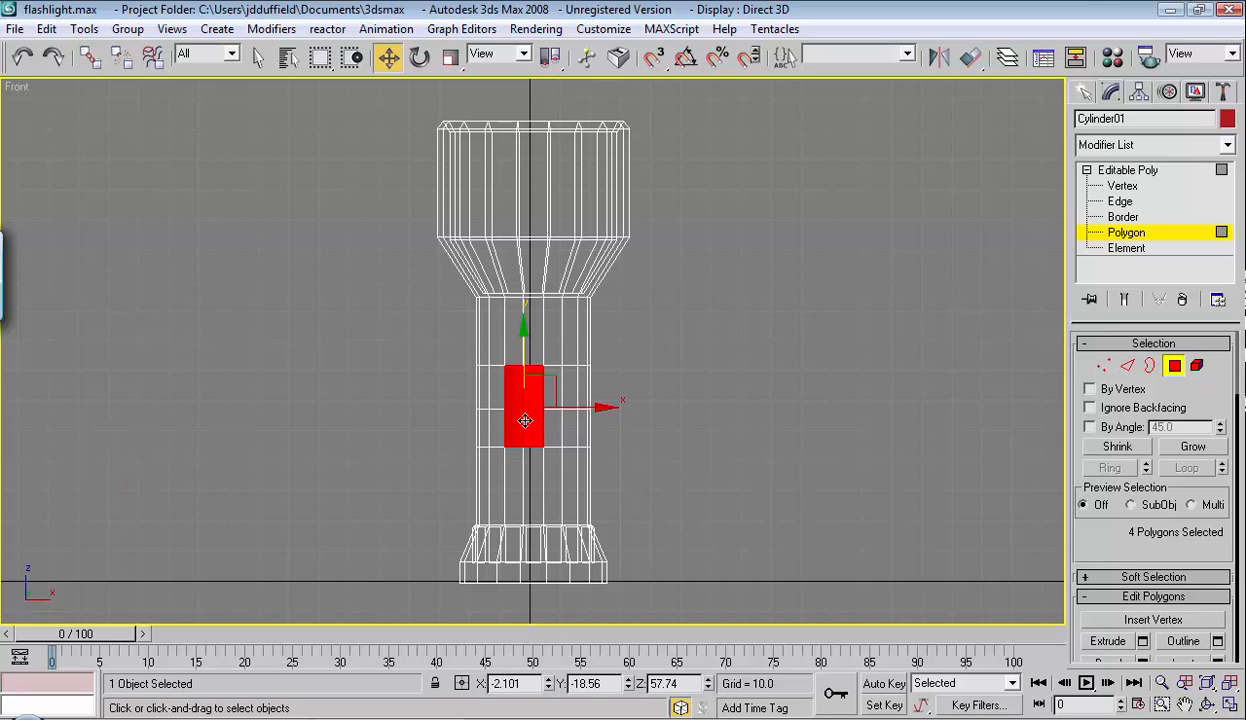
pyautogui.press('Delete')
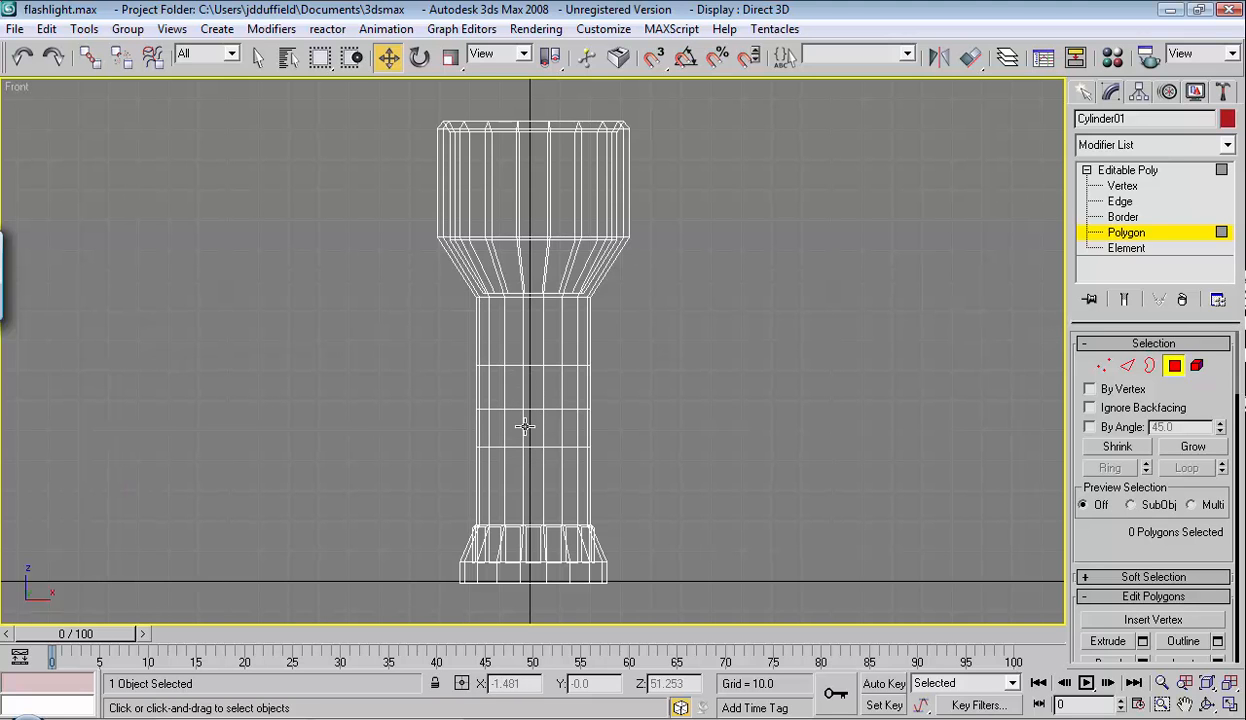
# Step: Examine the rectangular opening in the handle in shaded Front and Perspective views
pyautogui.press('F3')
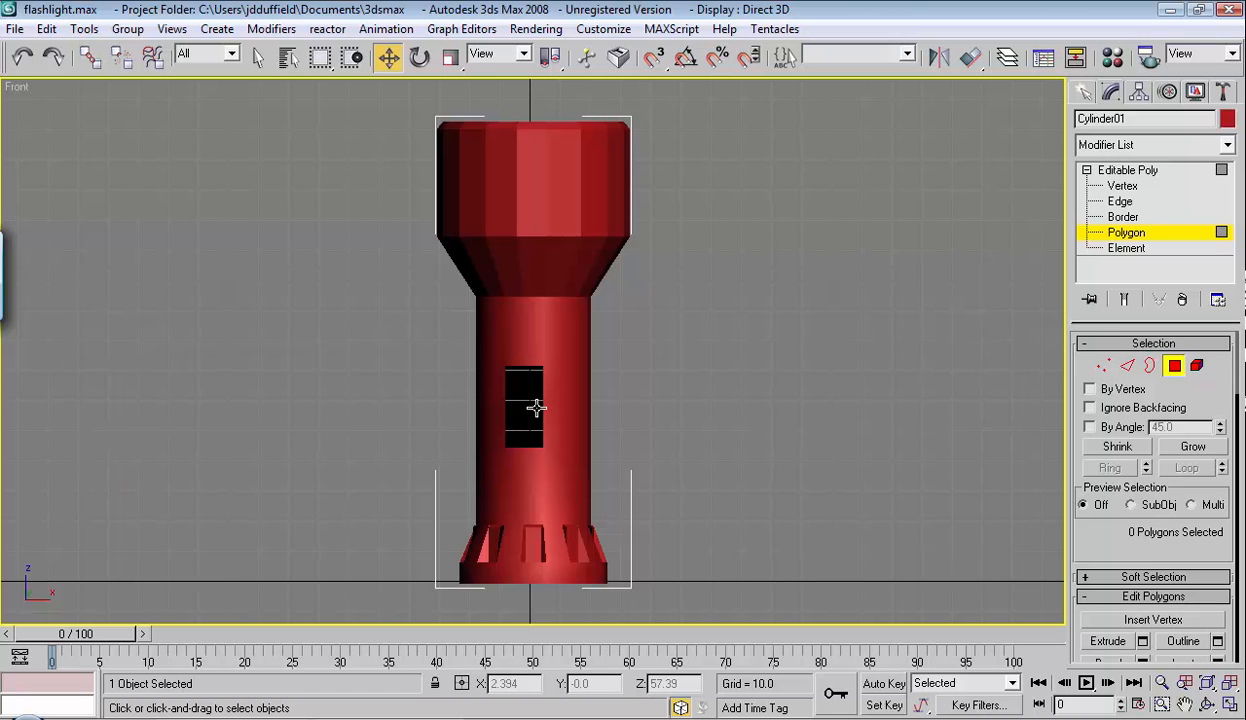
pyautogui.hotkey('alt', 'w')
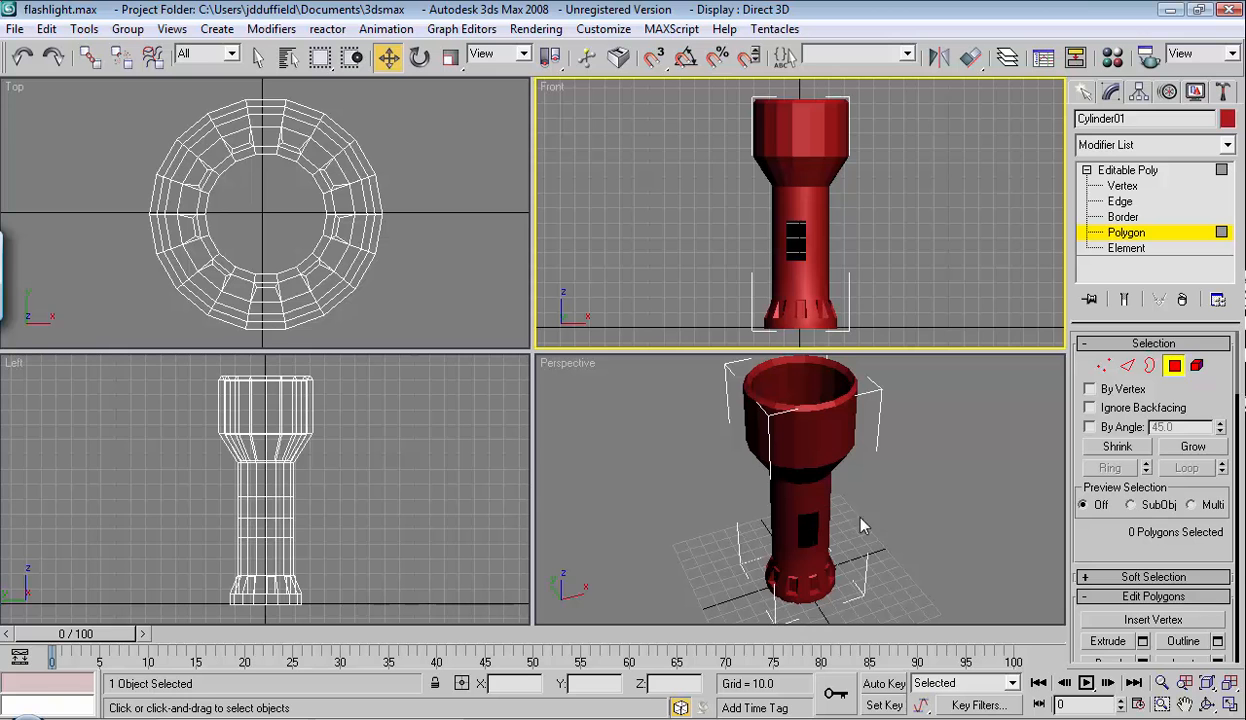
pyautogui.click(960, 511)
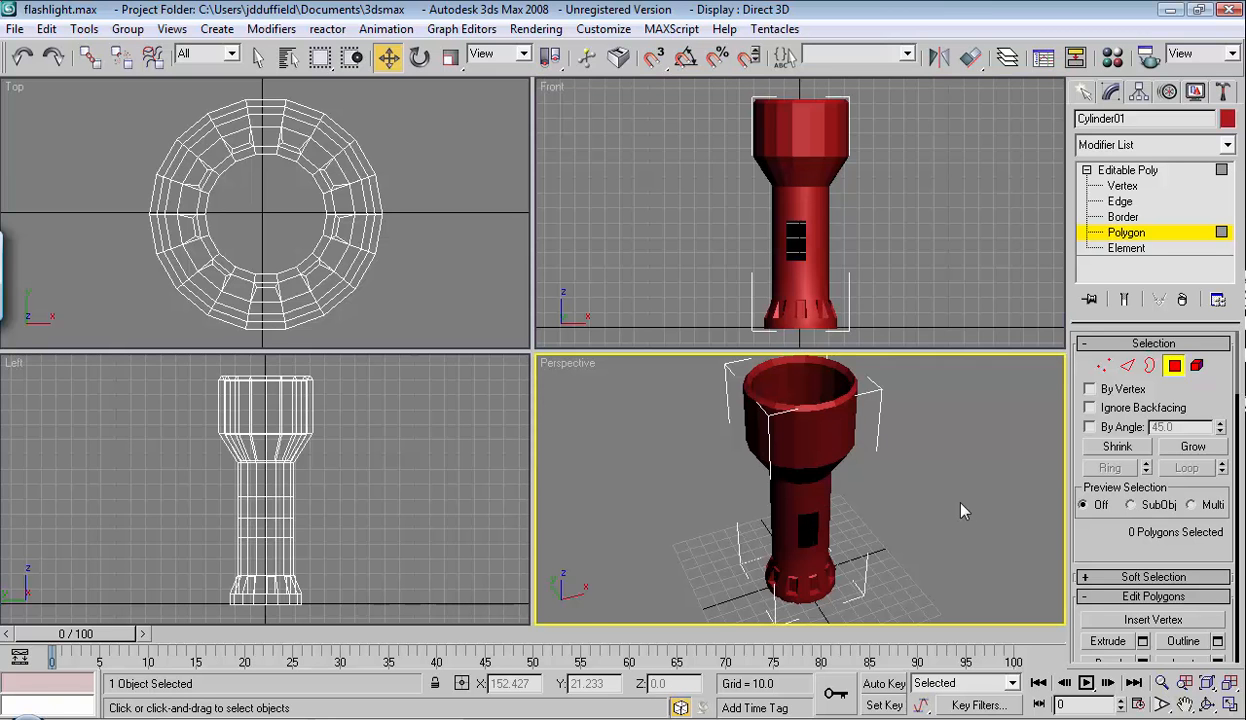
pyautogui.hotkey('alt', 'w')
pyautogui.keyDown('alt'); pyautogui.moveTo(751, 453); pyautogui.dragTo(765, 410, button='middle'); pyautogui.keyUp('alt')
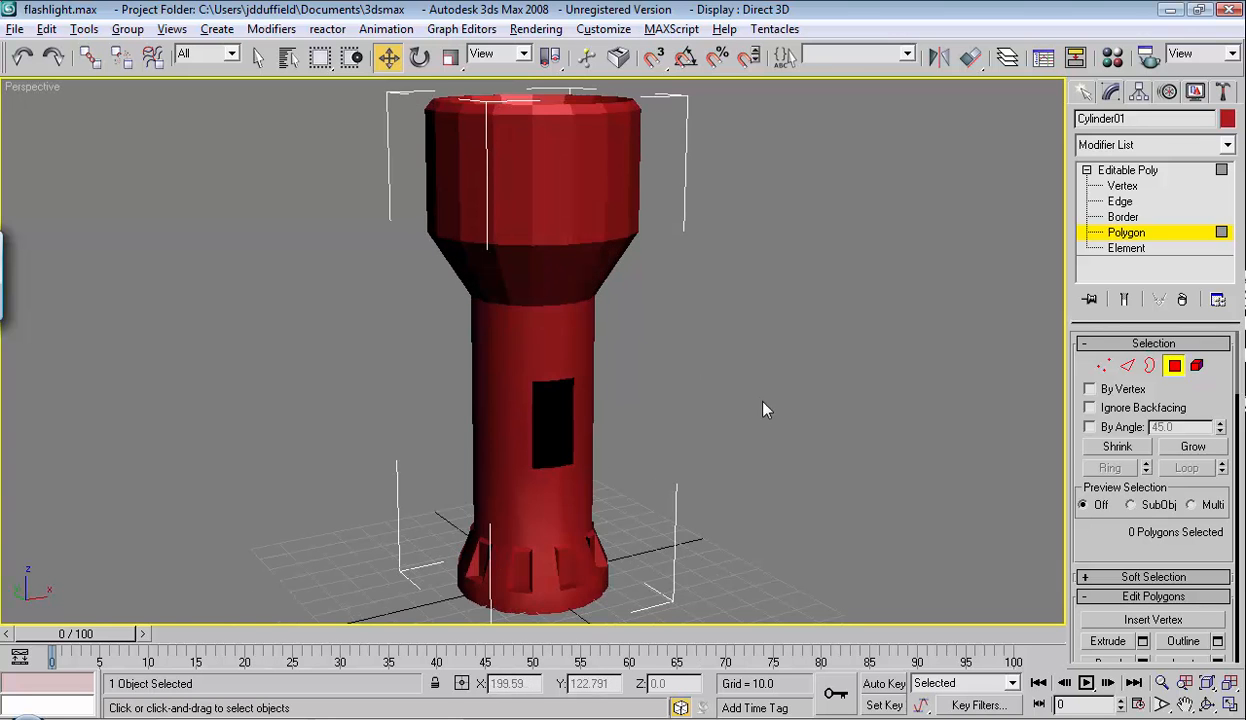
pyautogui.hotkey('alt', 'w')
pyautogui.click(713, 246)
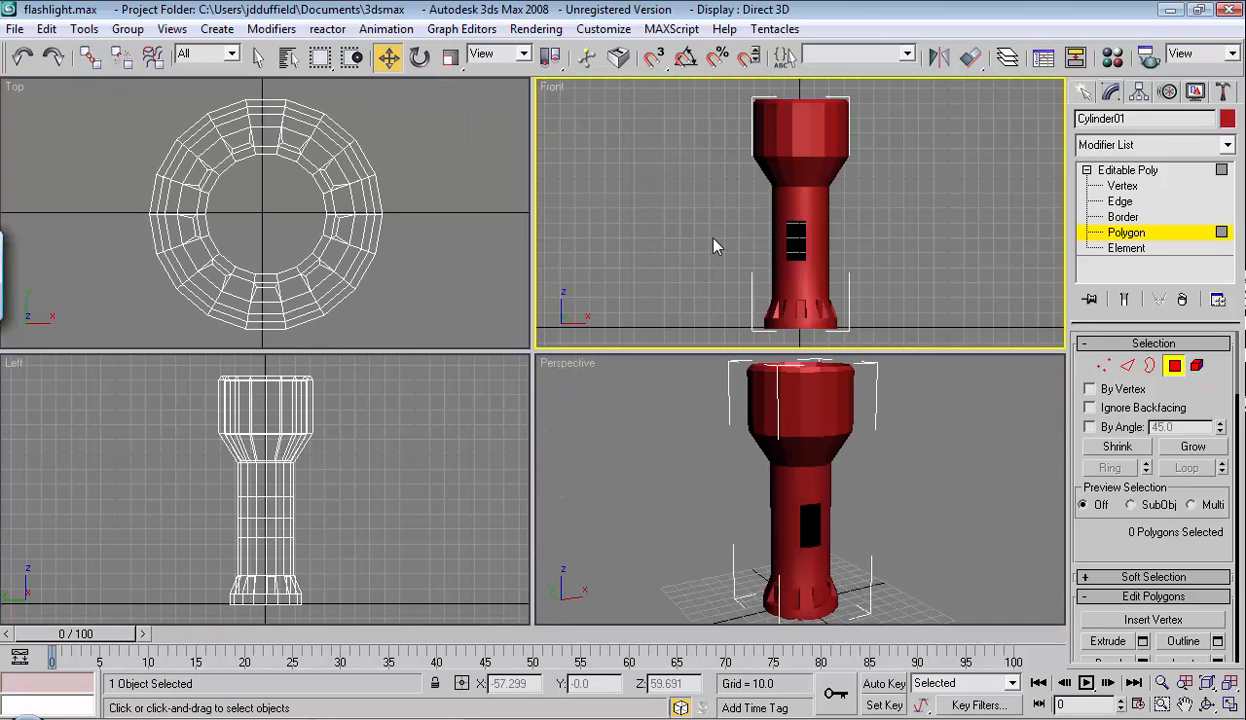
pyautogui.hotkey('alt', 'w')
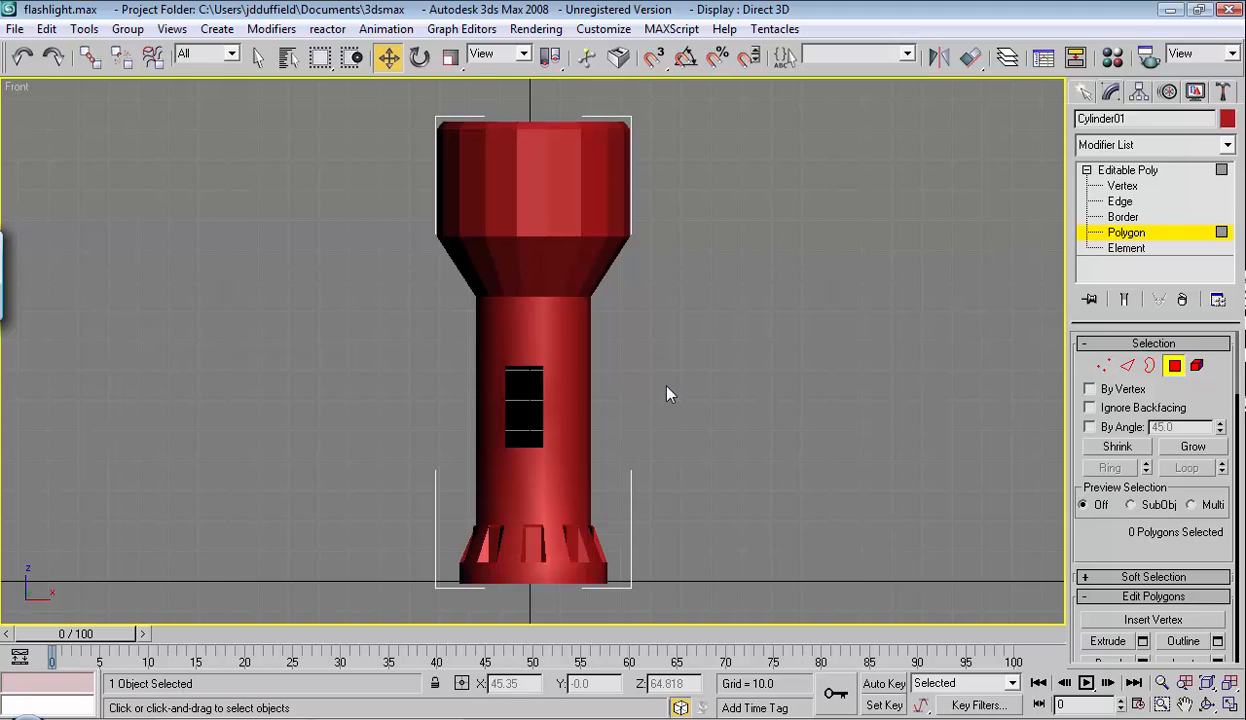
pyautogui.press('F3')
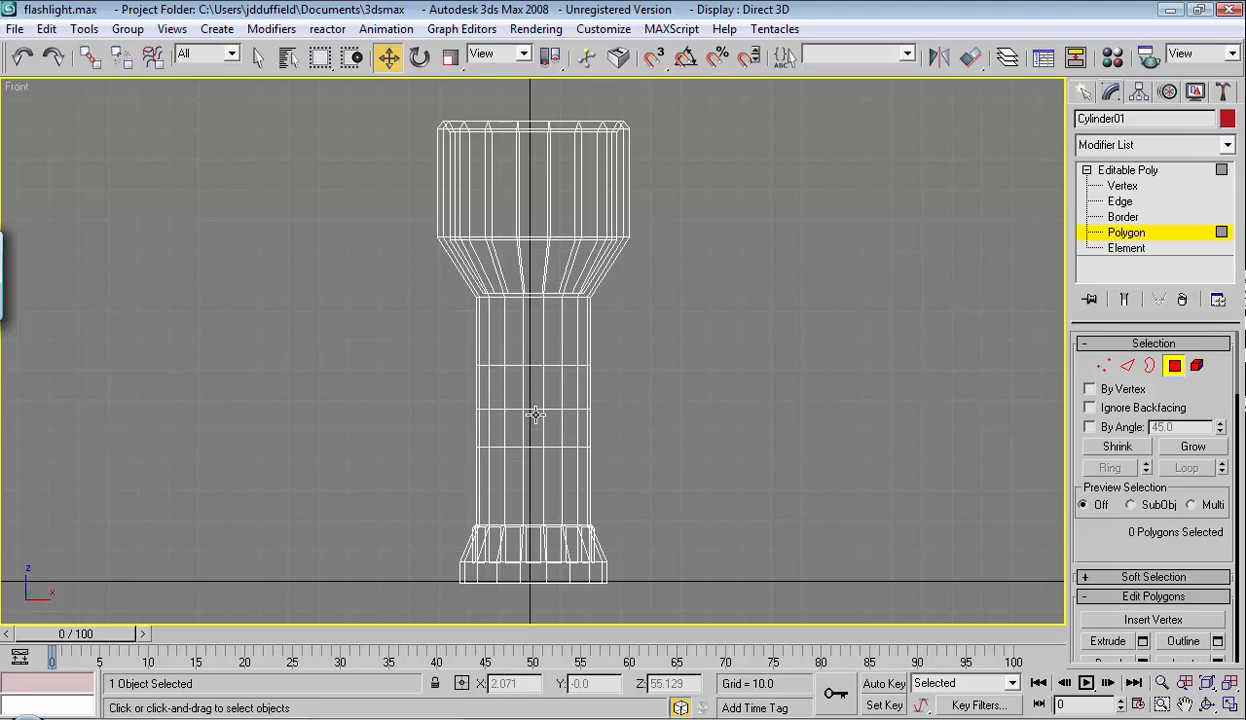
pyautogui.press('F3')
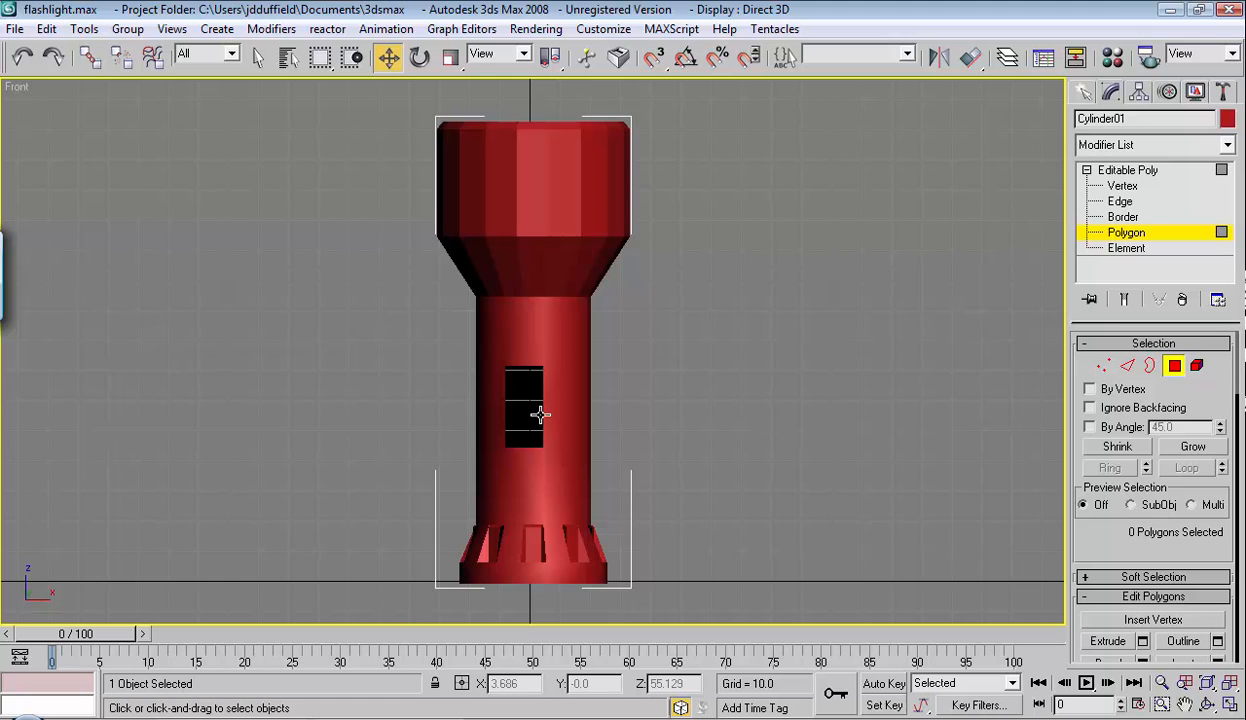
pyautogui.press('F3')
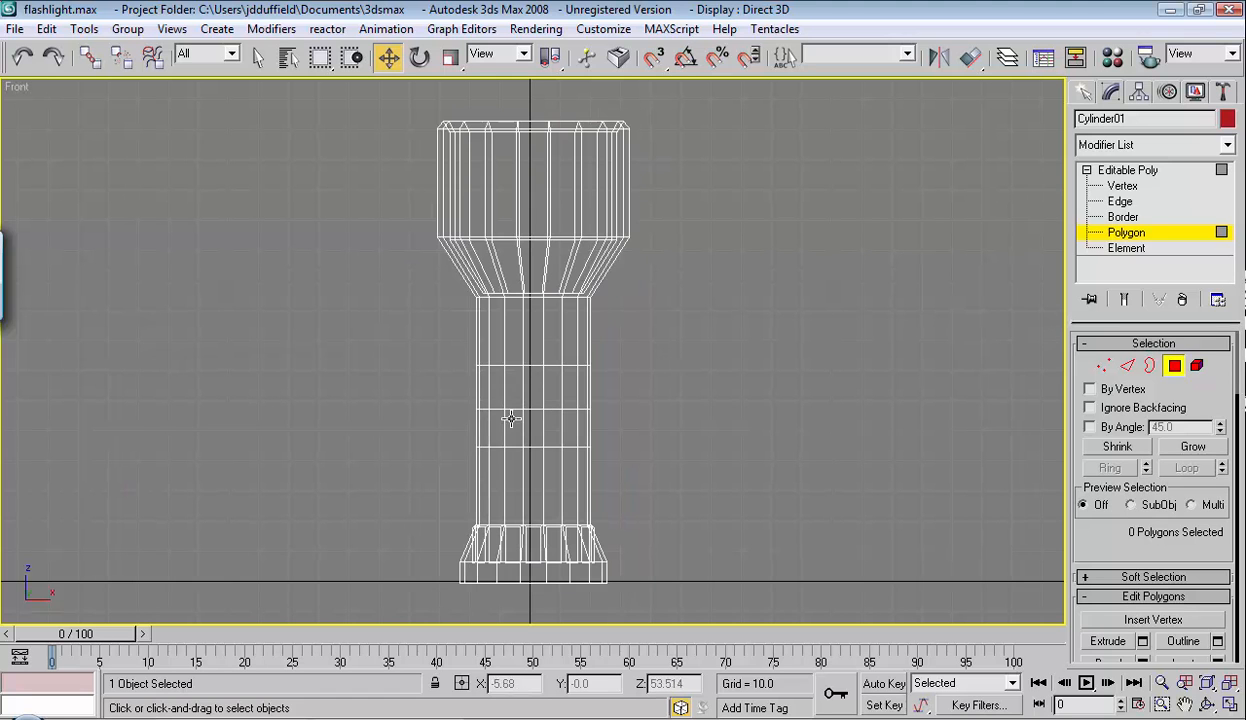
# Step: Cap the border of the rectangular opening in the handle
pyautogui.click(1126, 217)
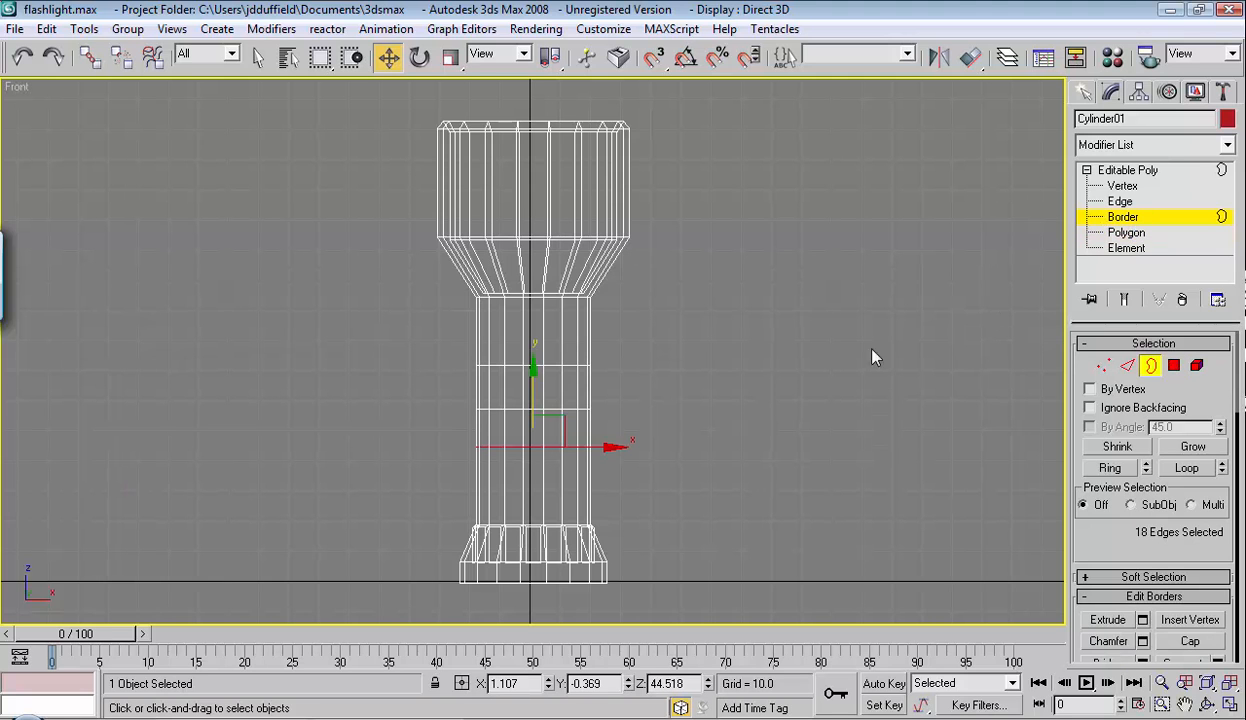
pyautogui.click(507, 389)
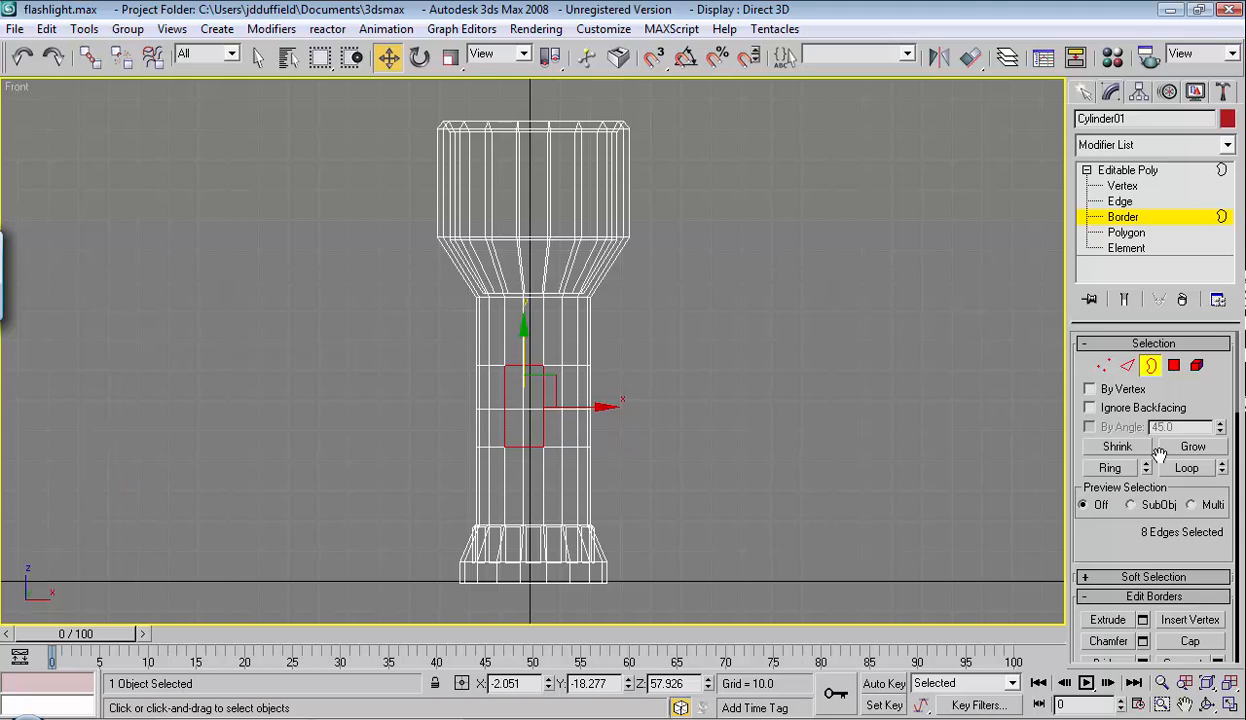
pyautogui.scroll(-5, 1217, 548)
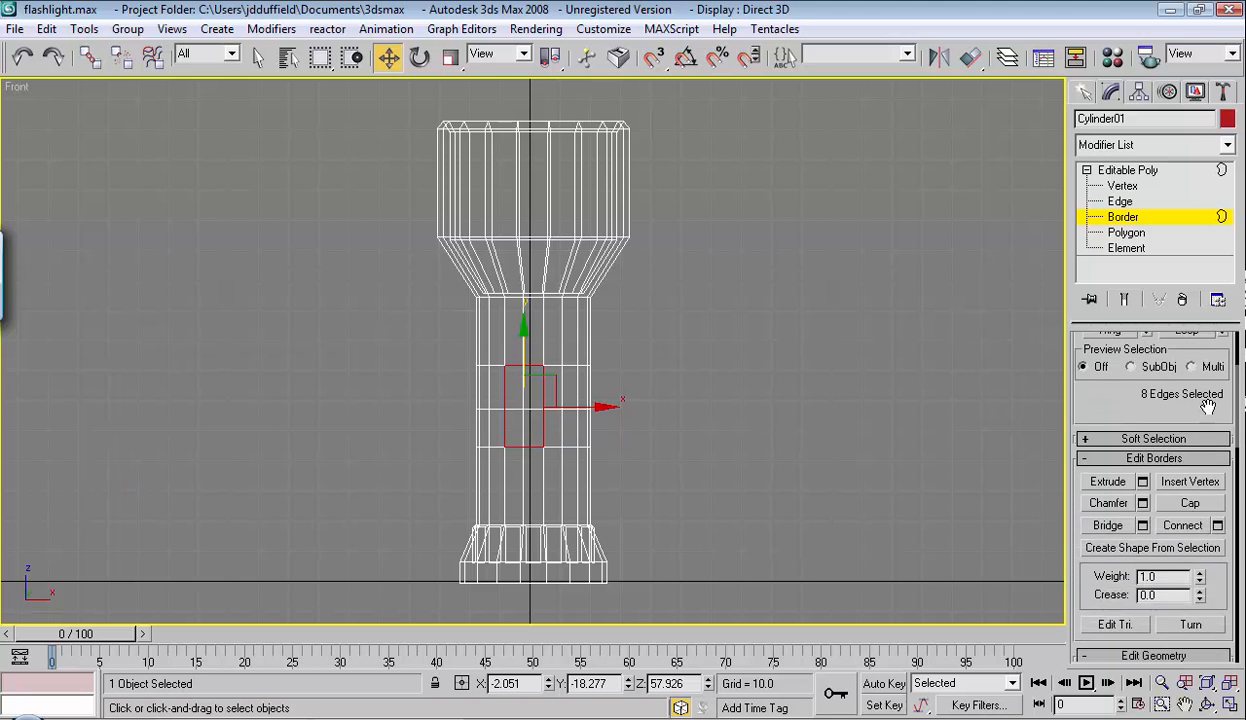
pyautogui.click(1192, 499)
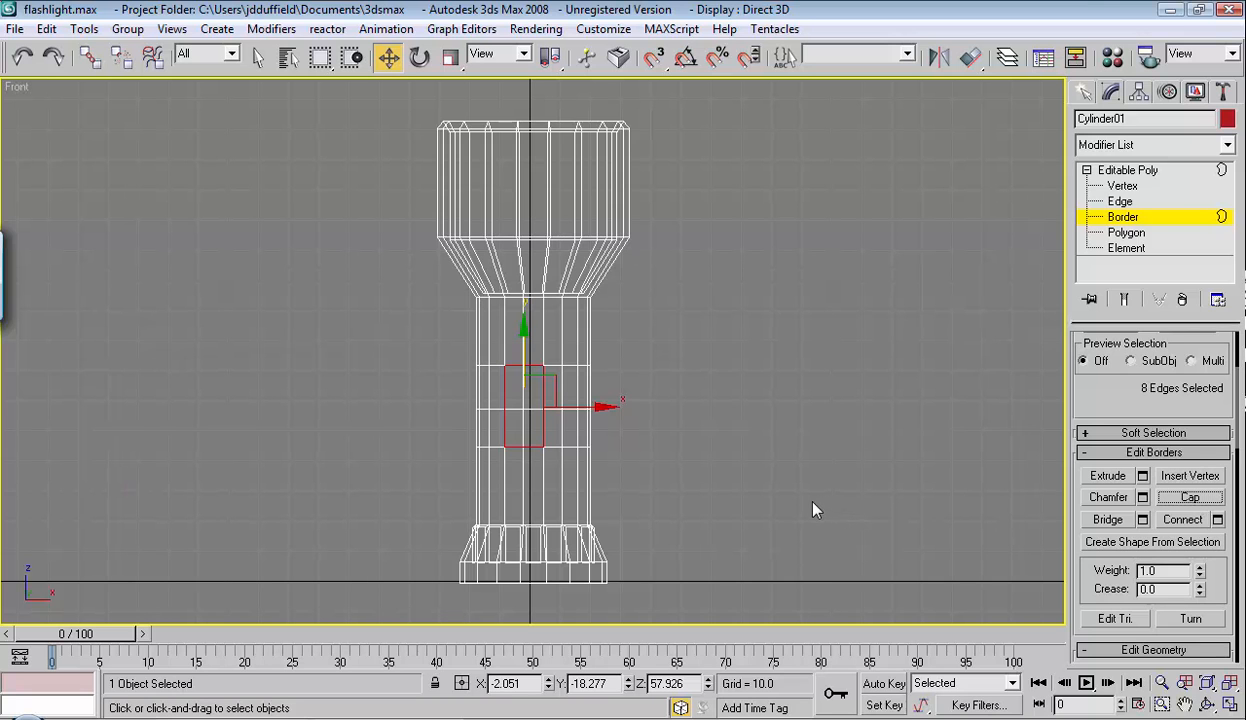
# Step: Examine the capped opening on the handle in shaded Front view and from an orbited Perspective view
pyautogui.press('F3')
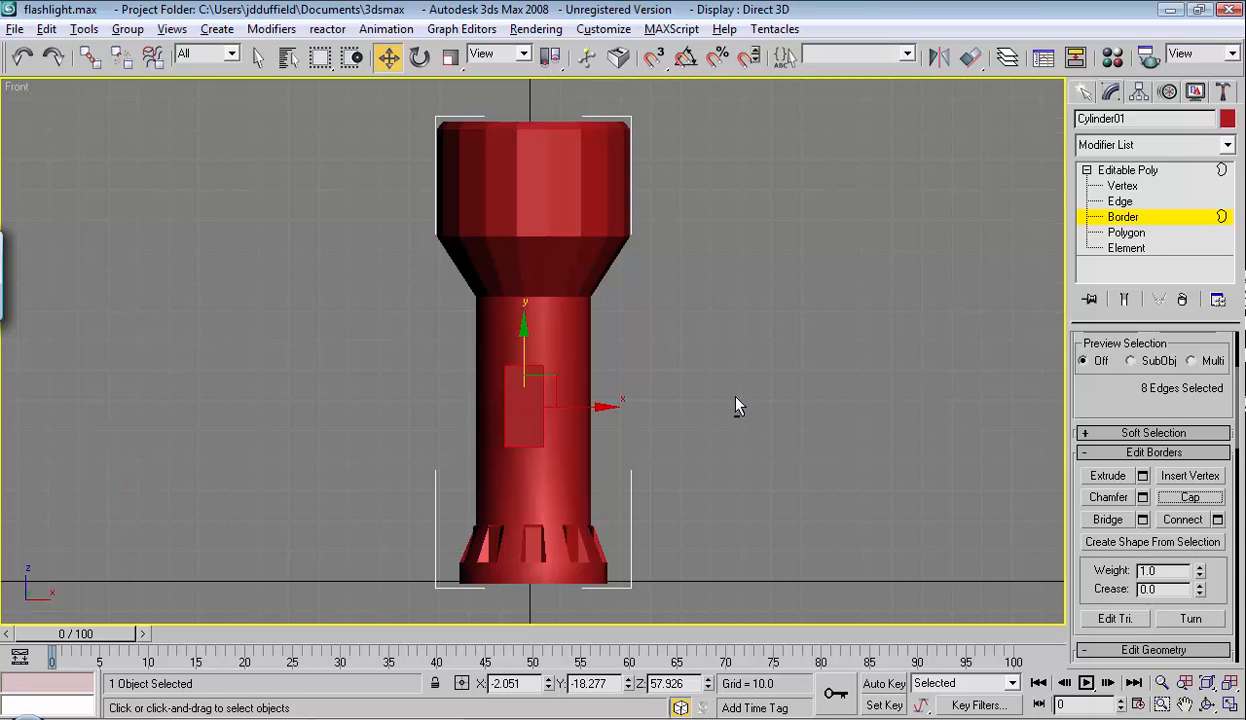
pyautogui.hotkey('alt', 'w')
pyautogui.click(665, 463)
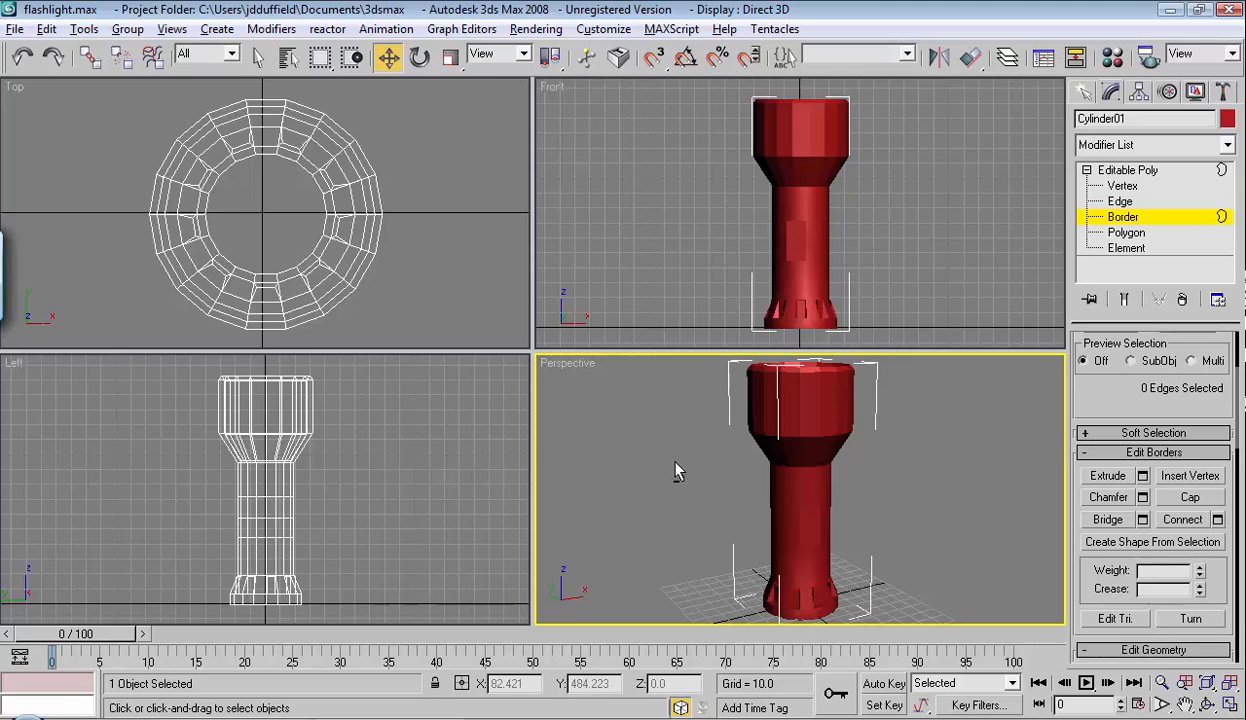
pyautogui.hotkey('alt', 'w')
pyautogui.keyDown('alt'); pyautogui.moveTo(857, 402); pyautogui.dragTo(768, 373, button='middle'); pyautogui.keyUp('alt')
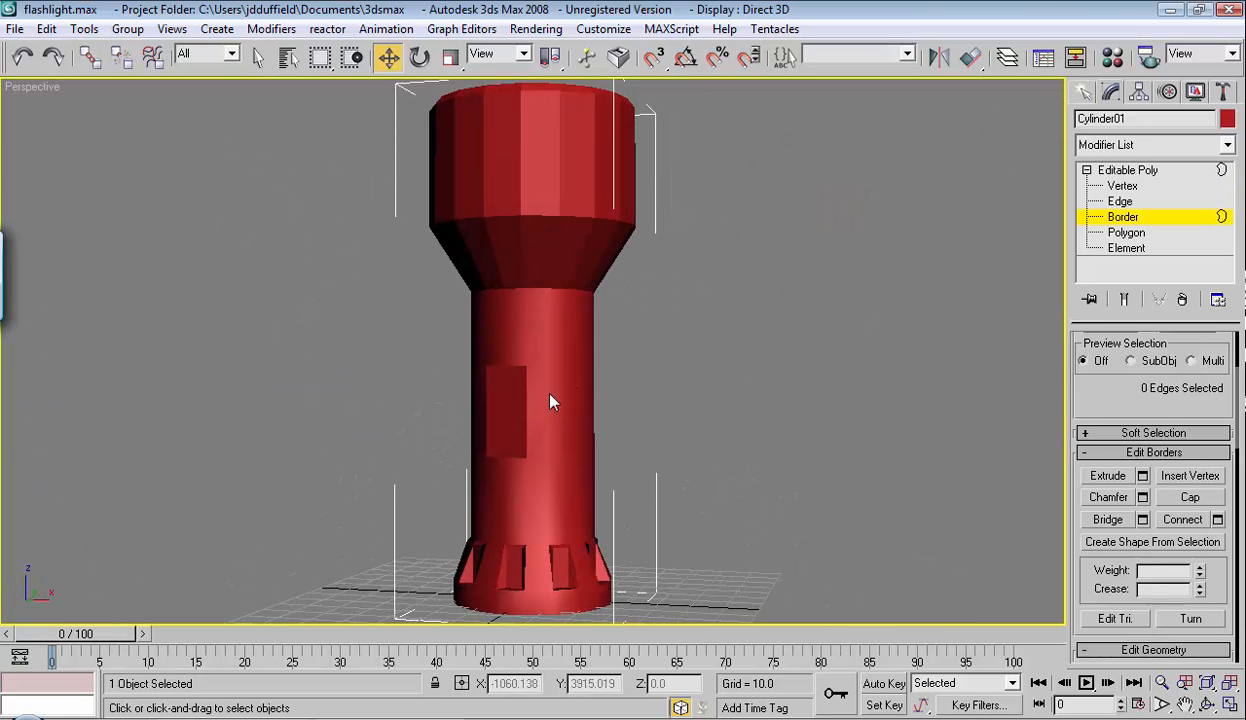
pyautogui.hotkey('alt', 'w')
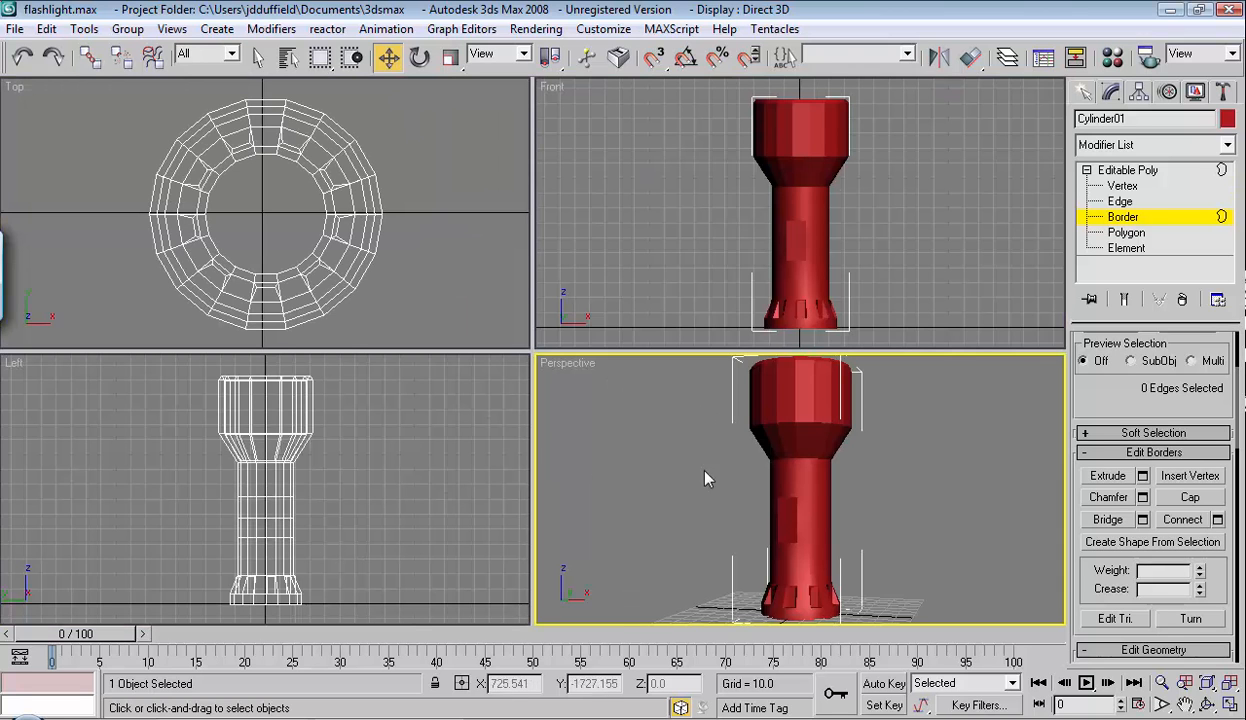
# Step: Switch the Left and Top viewports to shaded display
pyautogui.click(580, 260)
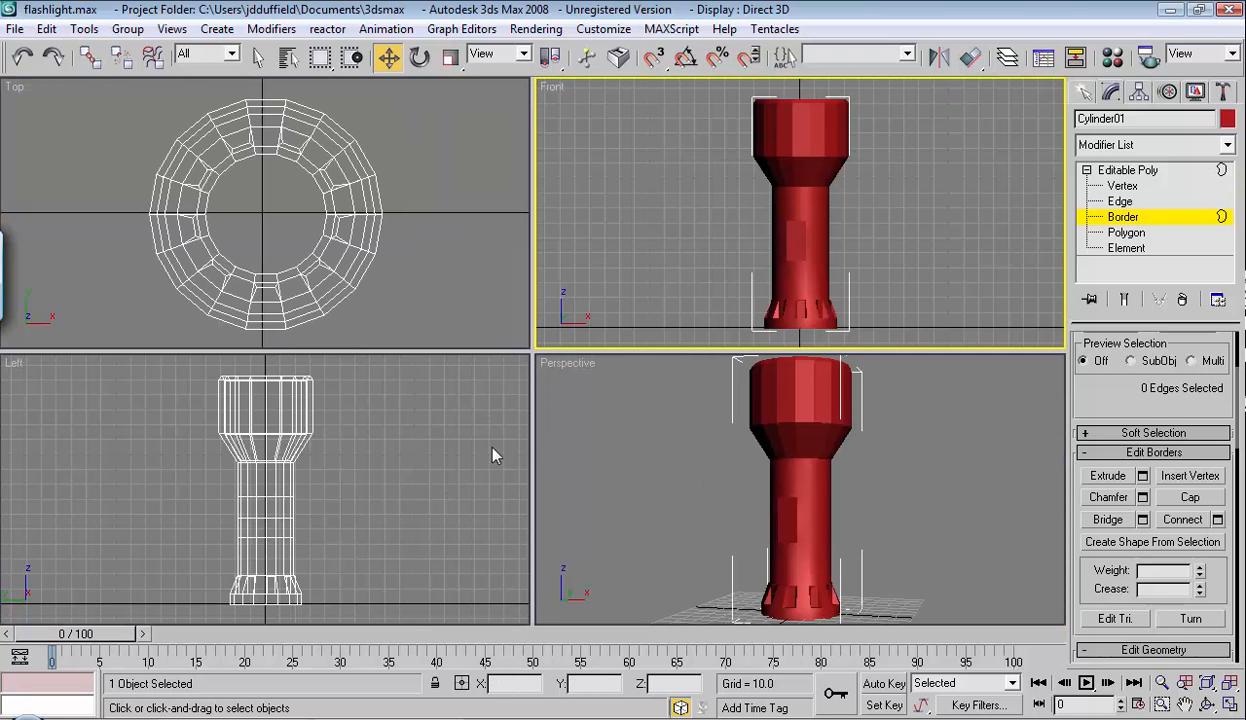
pyautogui.click(450, 420)
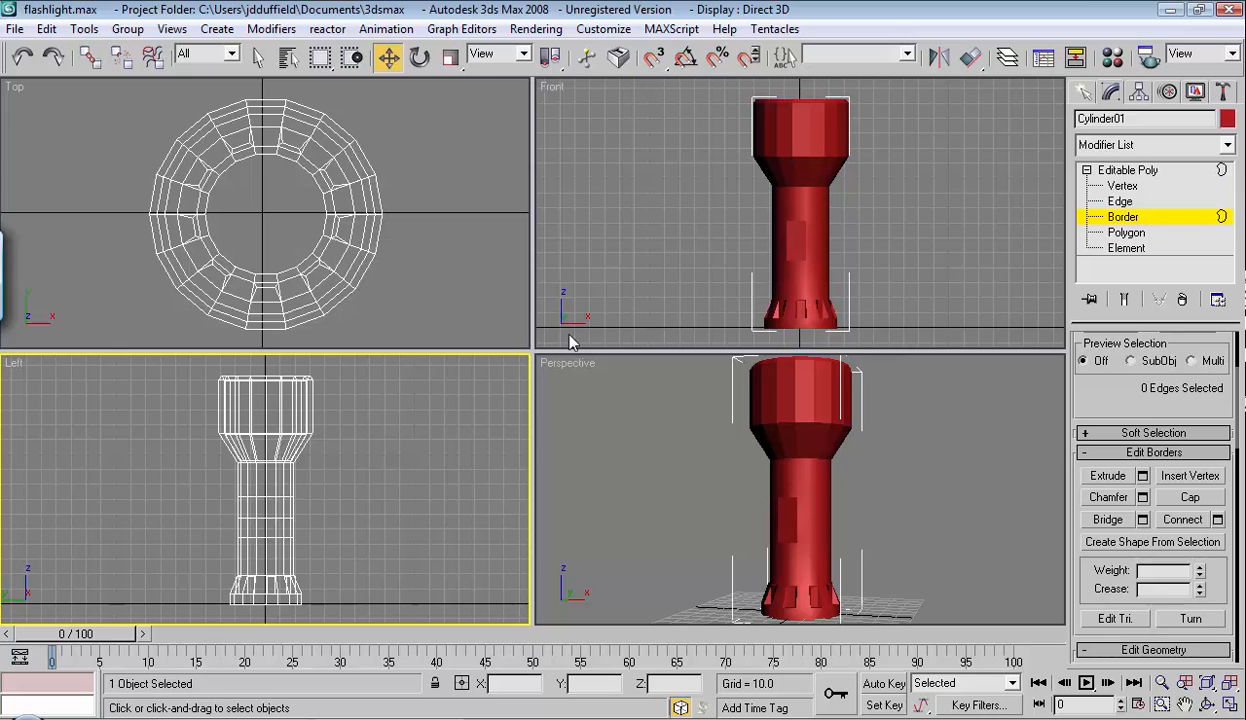
pyautogui.press('F3')
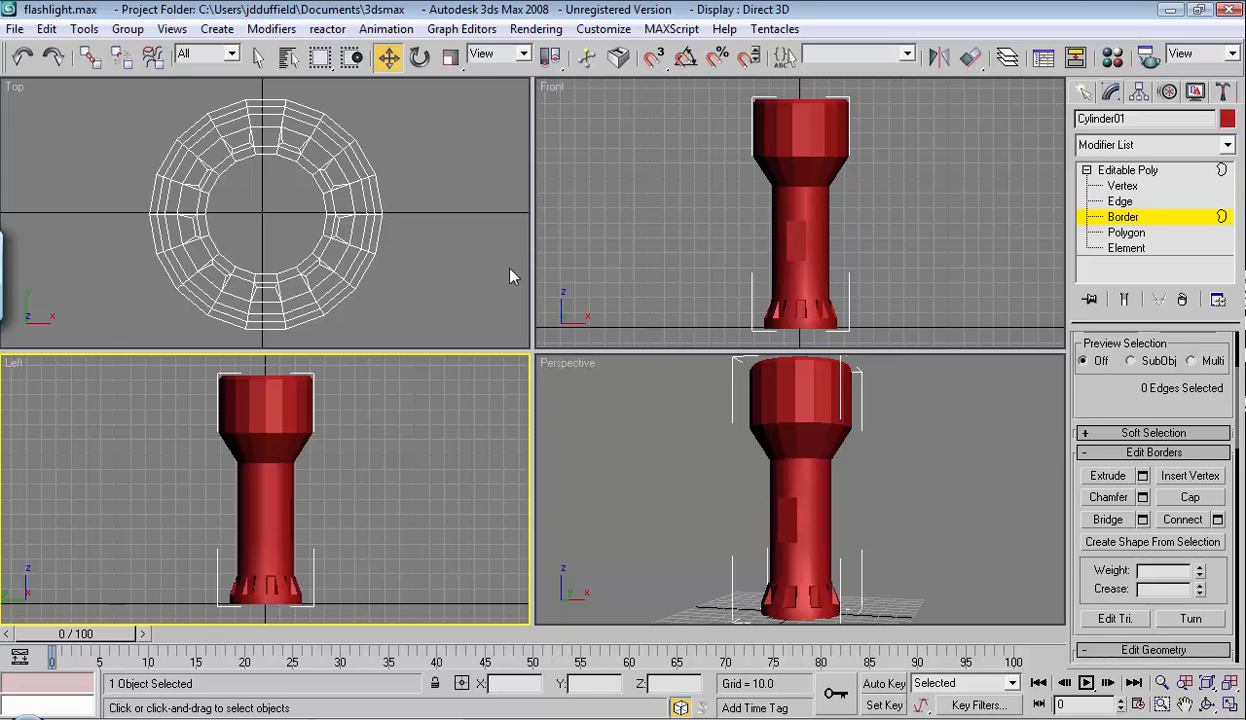
pyautogui.click(468, 250)
pyautogui.press('F3')
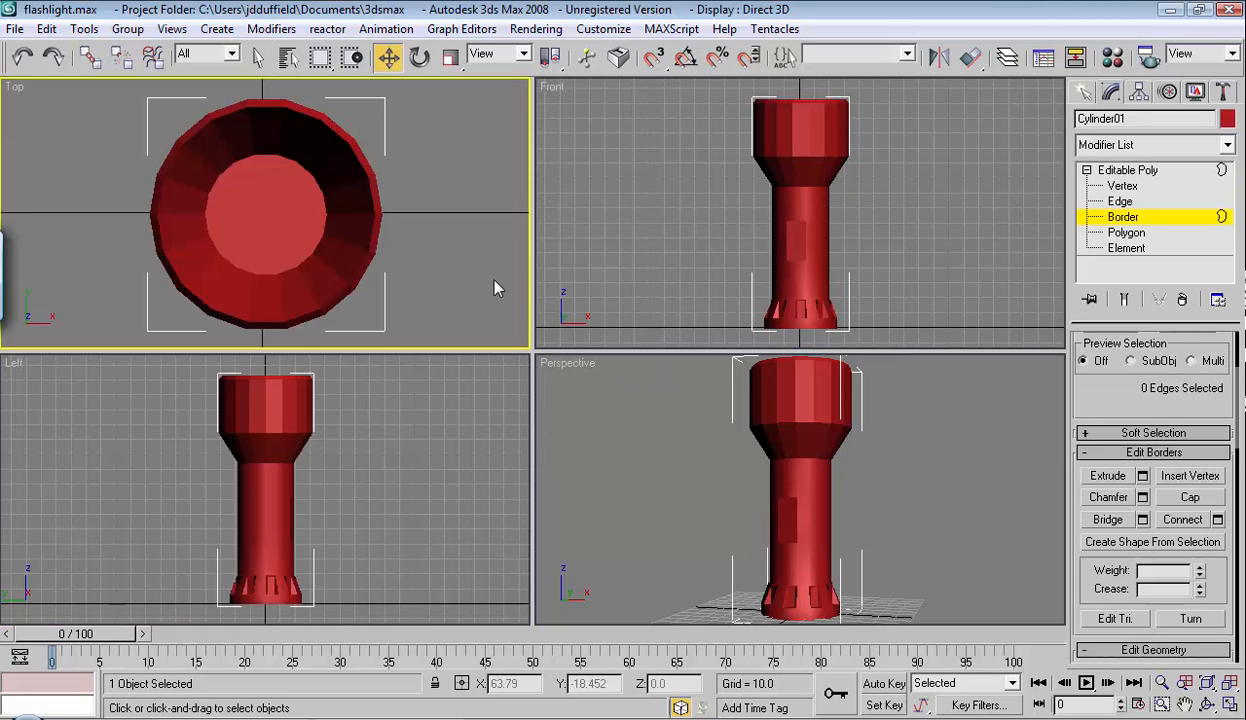
pyautogui.click(475, 410)
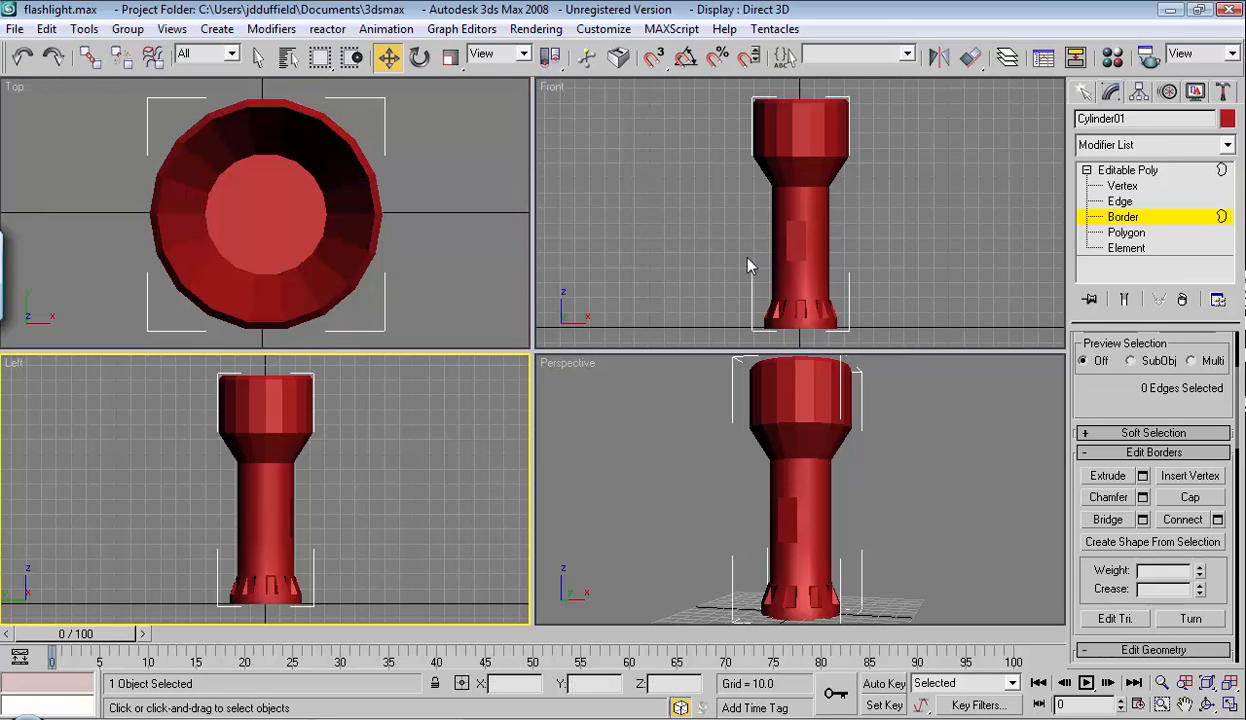
# Step: Bevel the capping polygon on the handle outward as a group with height 5.062 and outline amount -1.84
pyautogui.click(1126, 233)
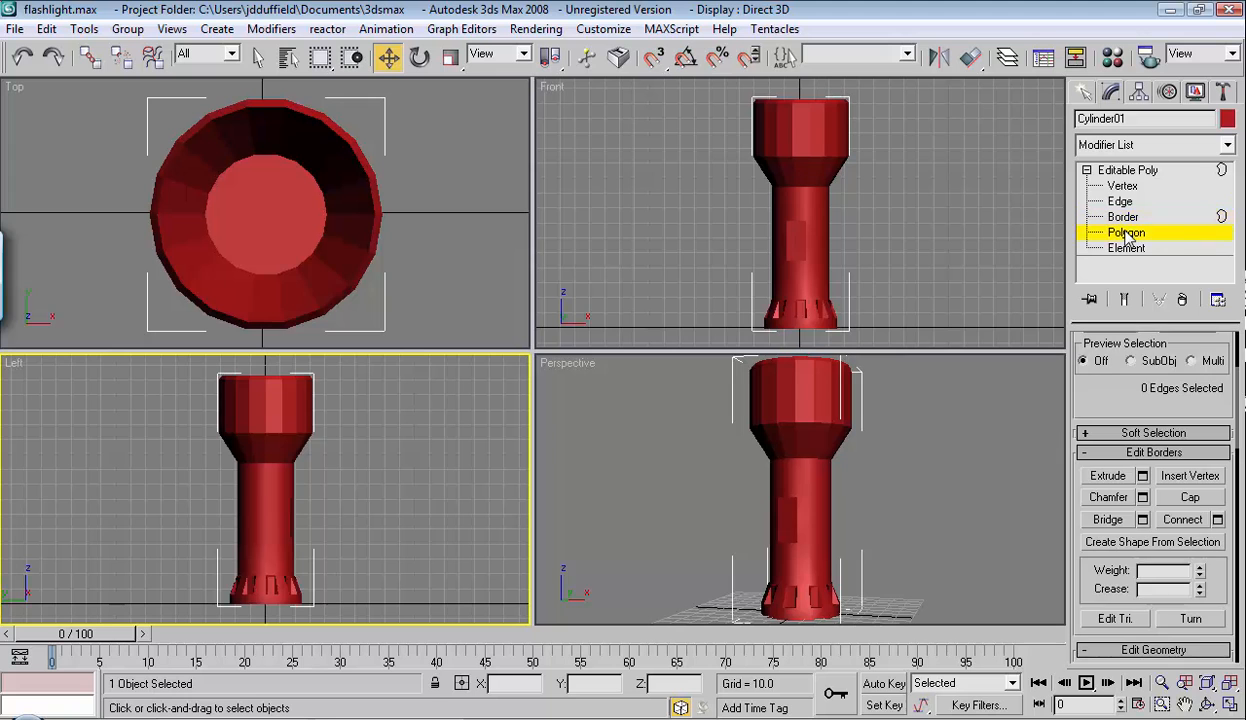
pyautogui.click(798, 243)
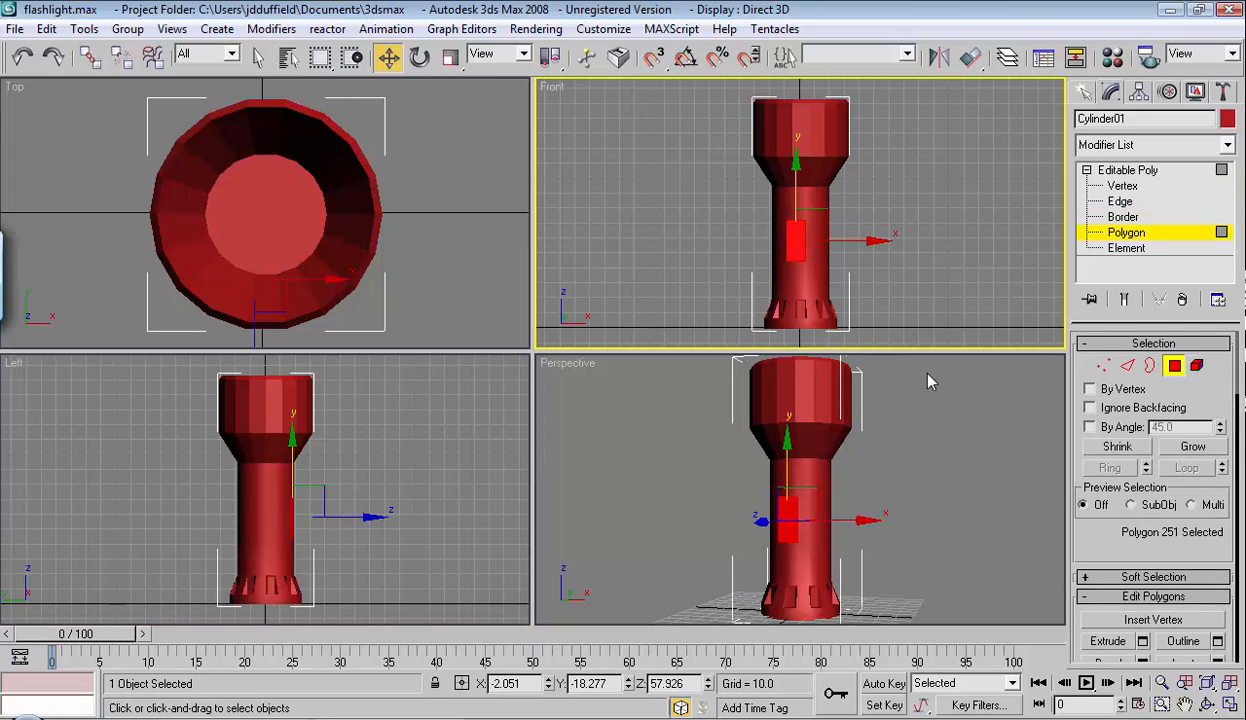
pyautogui.moveTo(1222, 551); pyautogui.dragTo(1222, 428)
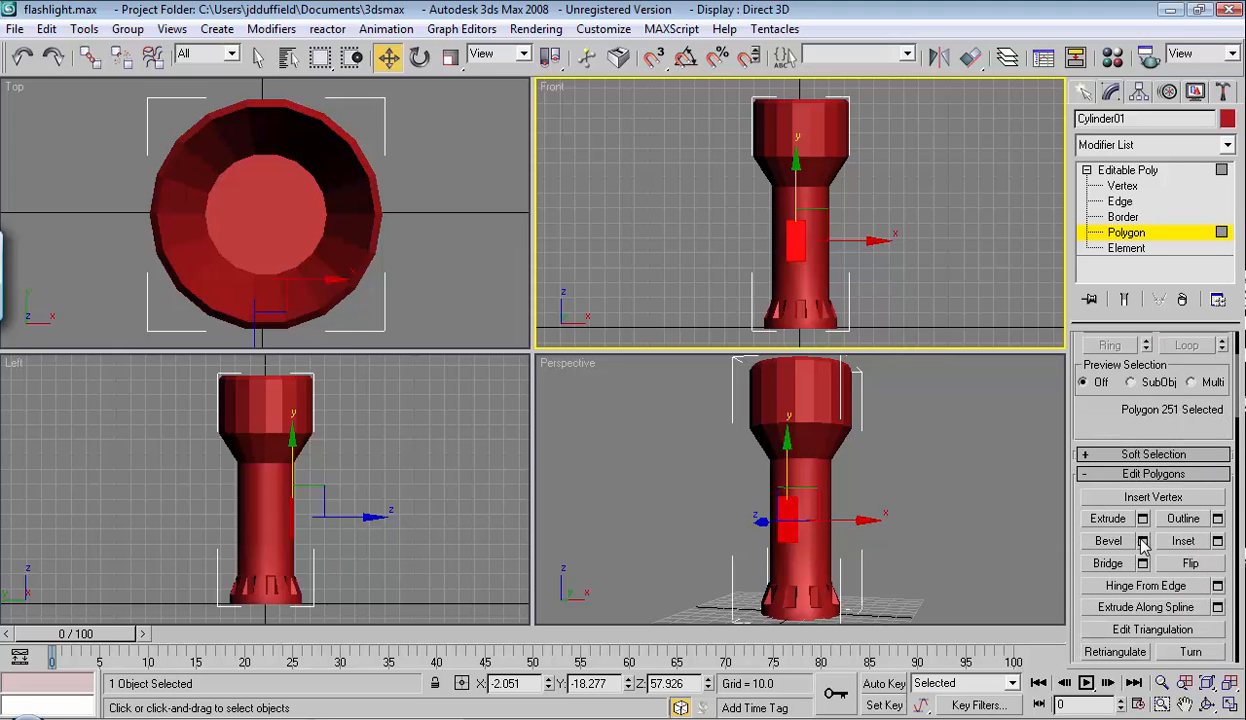
pyautogui.click(1142, 540)
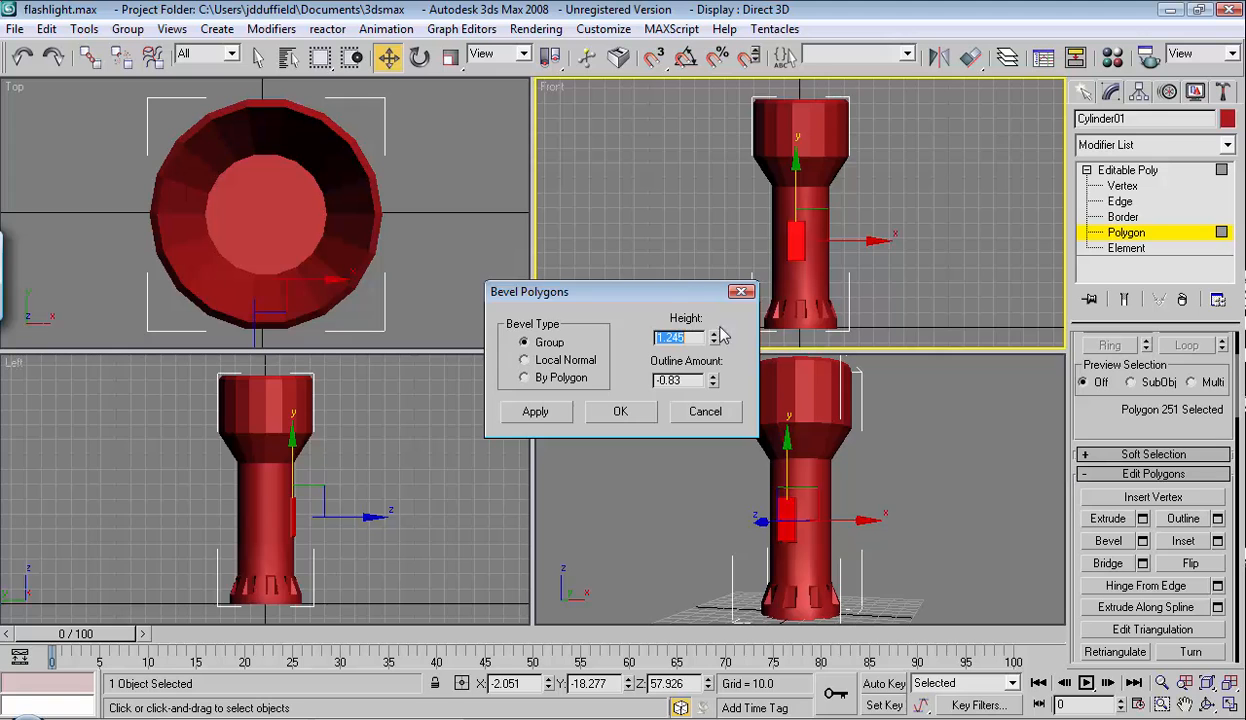
pyautogui.moveTo(686, 294); pyautogui.dragTo(606, 224)
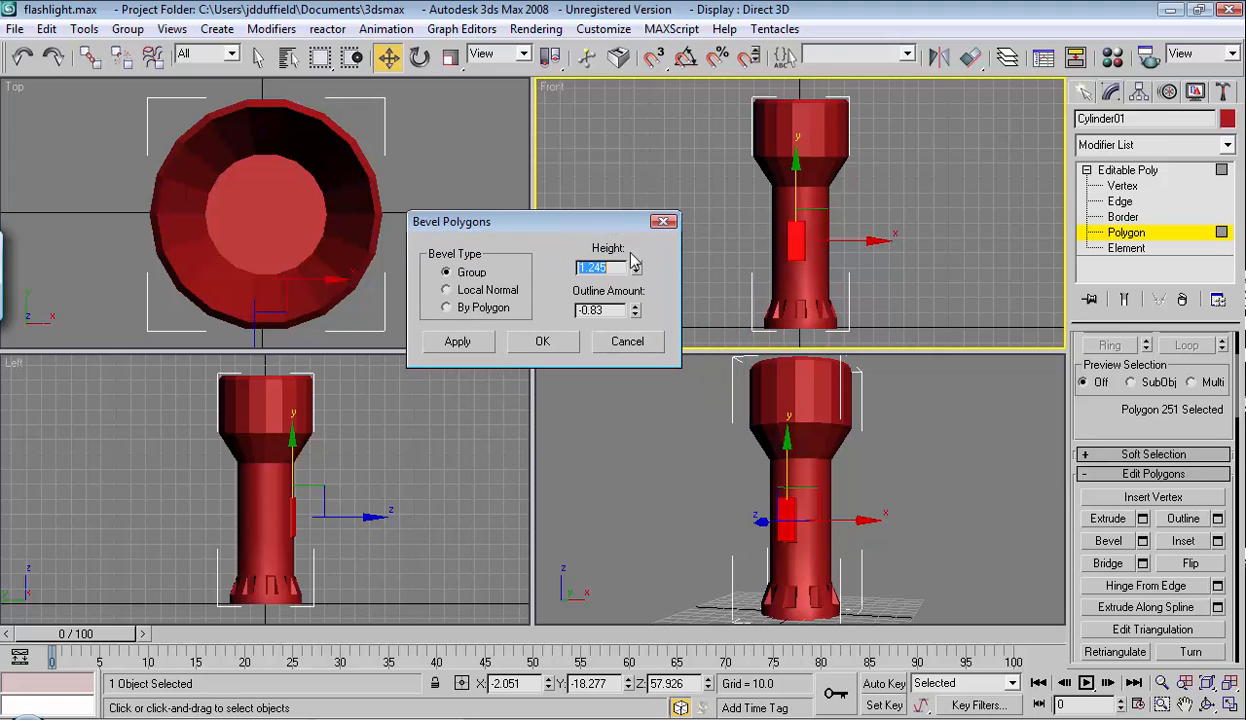
pyautogui.moveTo(636, 268); pyautogui.dragTo(626, 225)
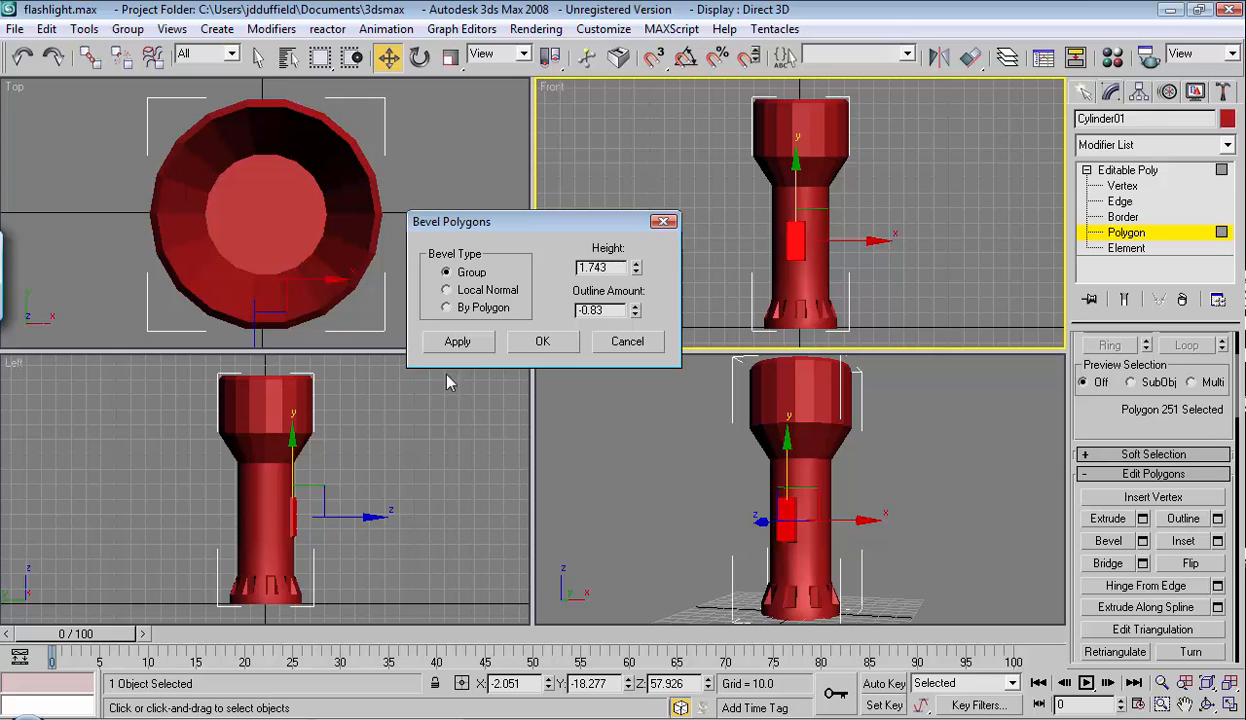
pyautogui.moveTo(637, 270); pyautogui.dragTo(612, 153)
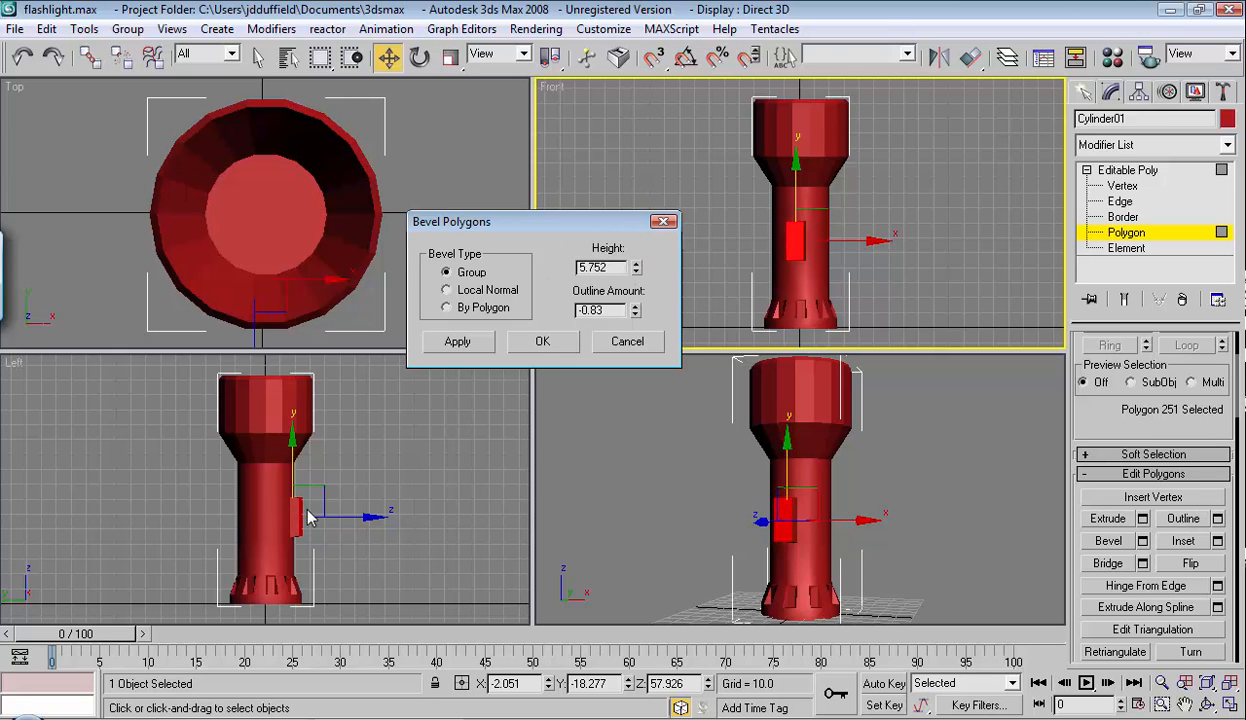
pyautogui.moveTo(635, 314); pyautogui.dragTo(627, 503)
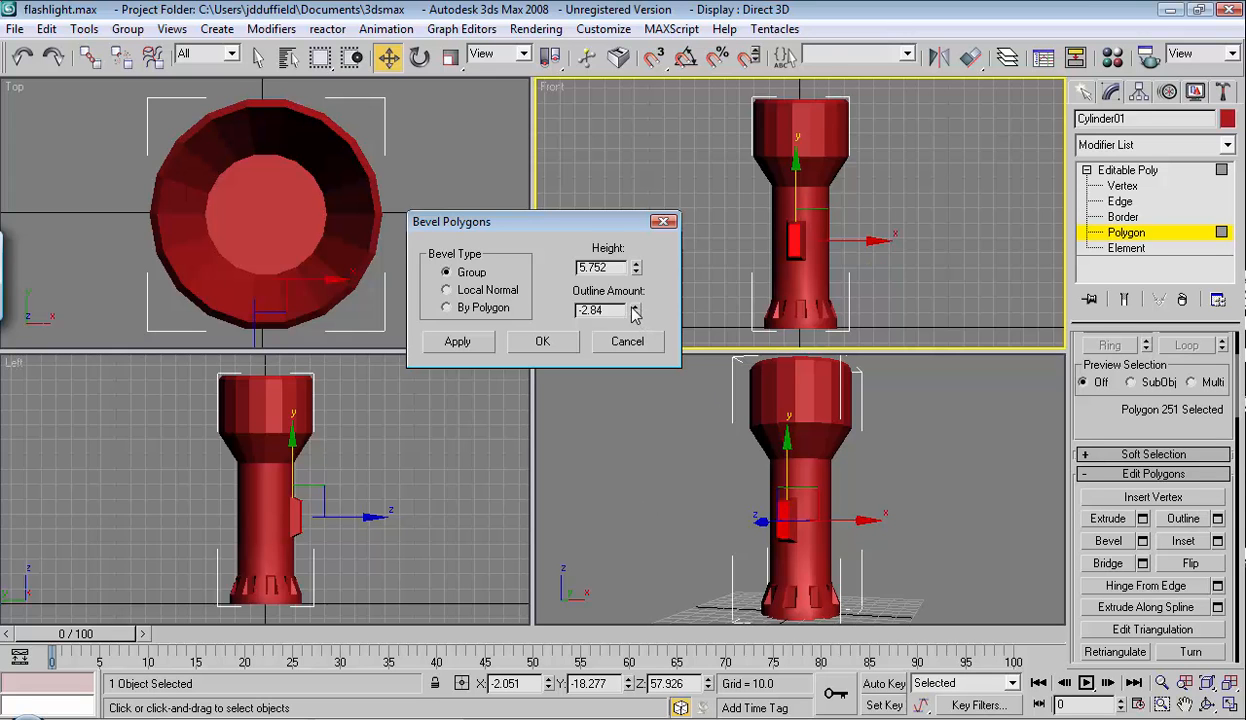
pyautogui.moveTo(634, 316); pyautogui.dragTo(660, 338)
pyautogui.moveTo(636, 309); pyautogui.dragTo(641, 282)
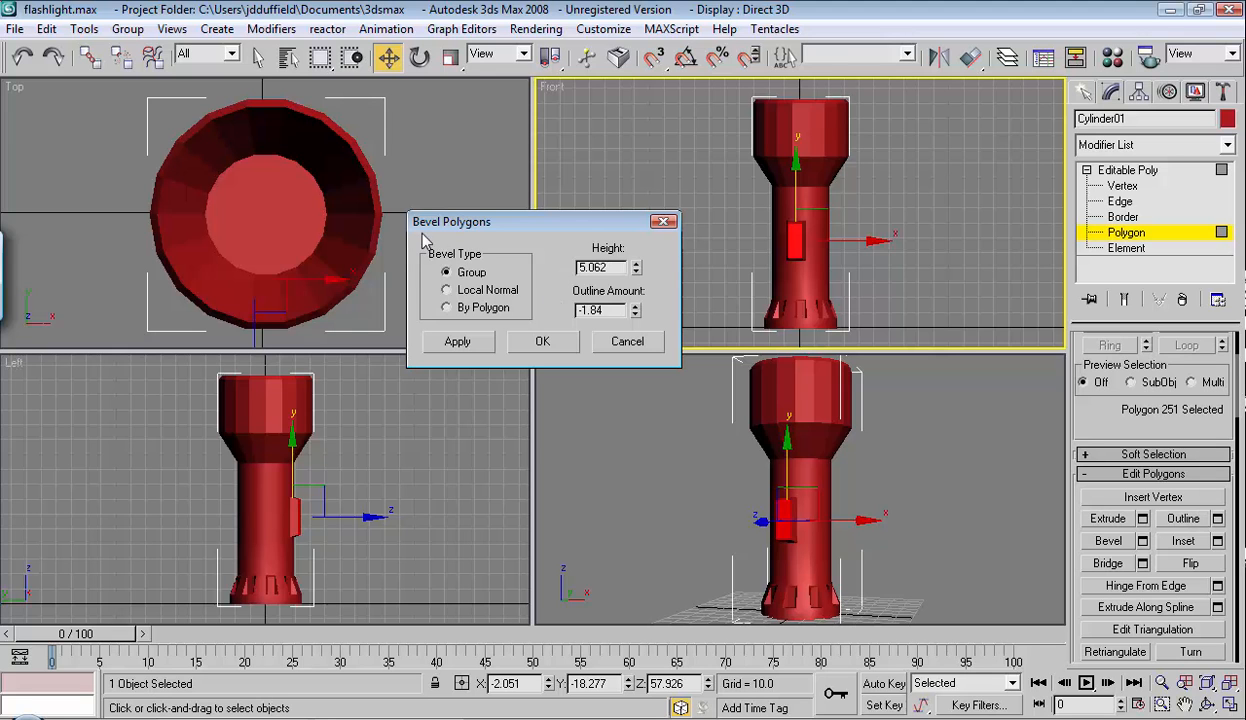
pyautogui.click(470, 345)
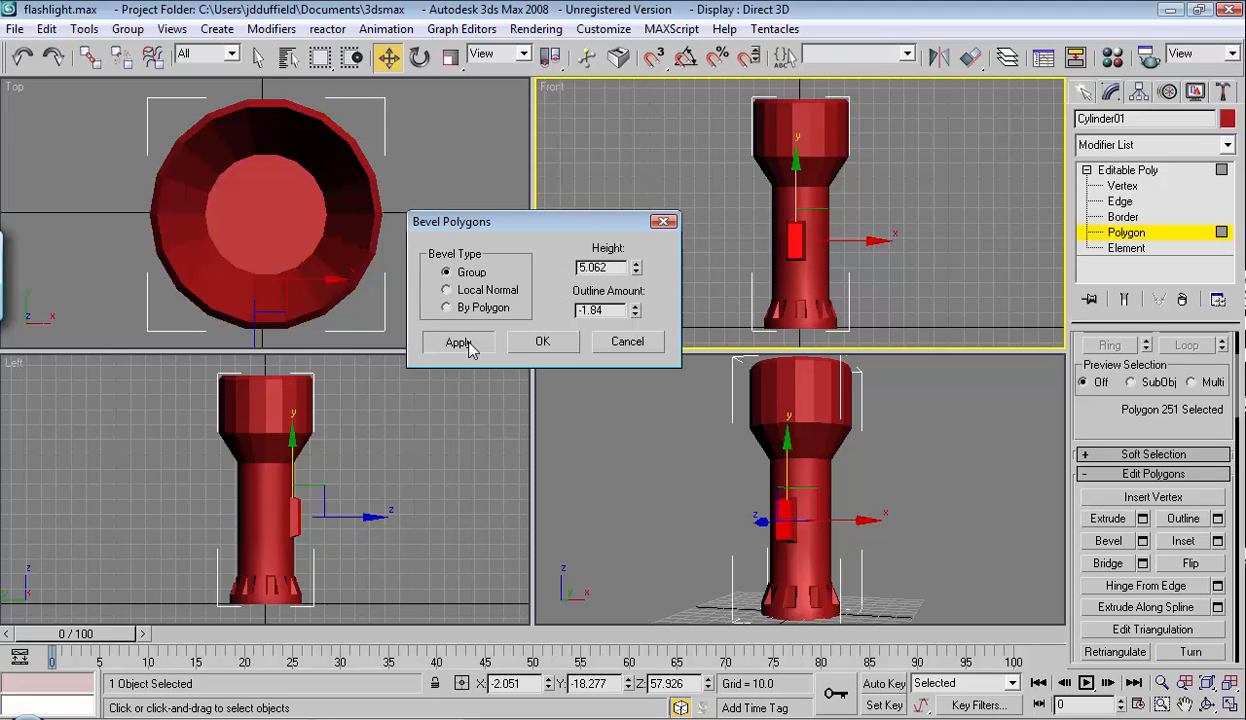
# Step: Bevel the switch's front polygon again with height -0.37 and outline amount -1.804
pyautogui.moveTo(636, 271); pyautogui.dragTo(597, 352)
pyautogui.moveTo(634, 312); pyautogui.dragTo(638, 283)
pyautogui.rightClick(636, 267)
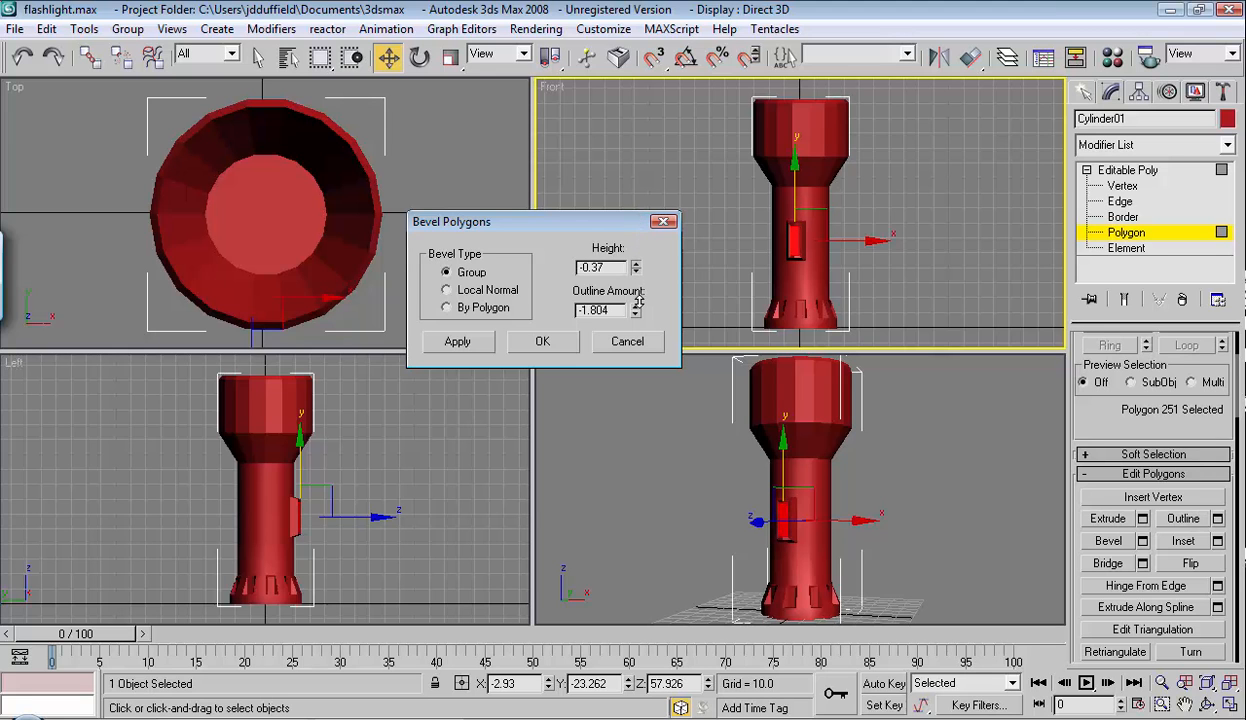
pyautogui.click(542, 342)
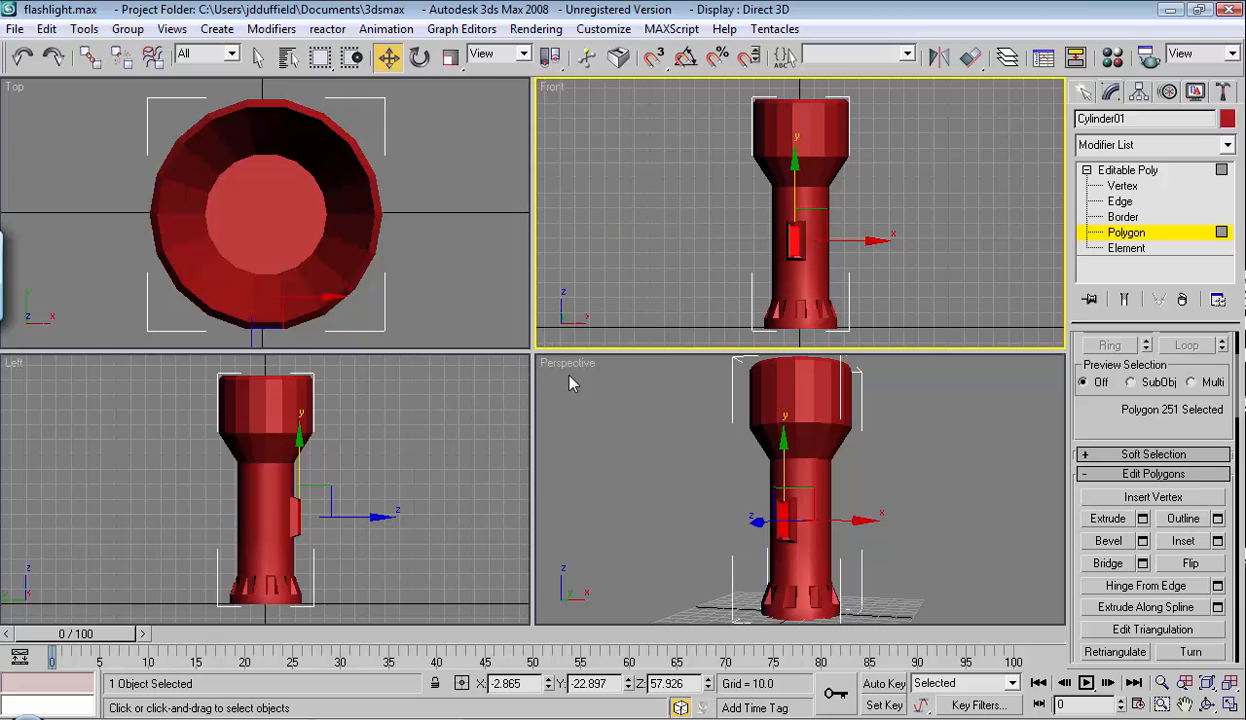
# Step: Move all the vertices of the switch area and its surrounding rings slightly up the handle in wireframe Front view
pyautogui.click(613, 420)
pyautogui.hotkey('alt', 'w')
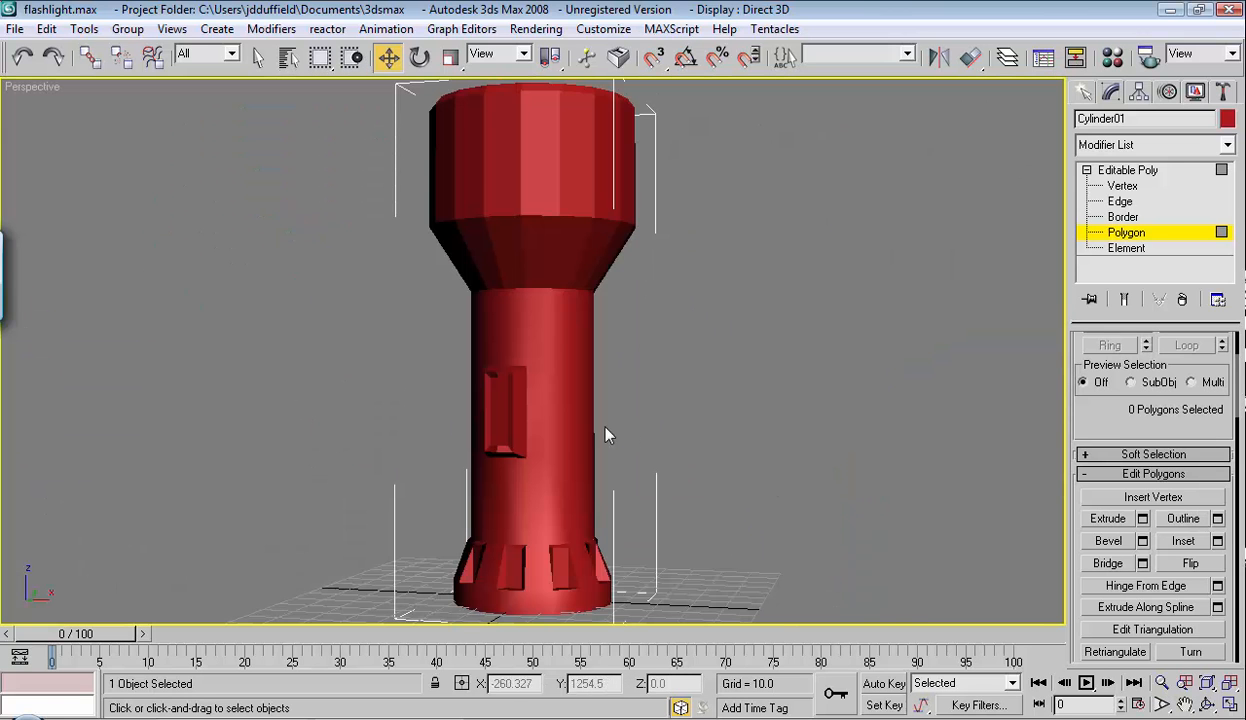
pyautogui.keyDown('alt'); pyautogui.moveTo(766, 413); pyautogui.dragTo(805, 417, button='middle'); pyautogui.keyUp('alt')
pyautogui.hotkey('alt', 'w')
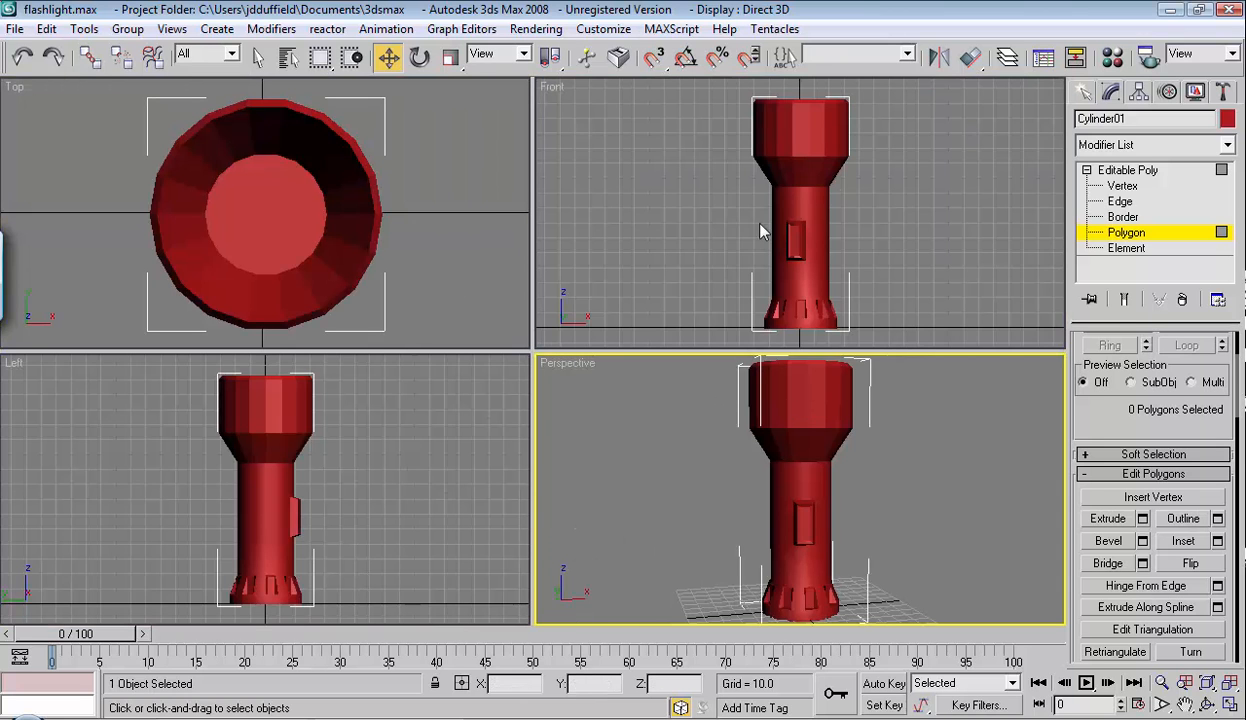
pyautogui.click(932, 226)
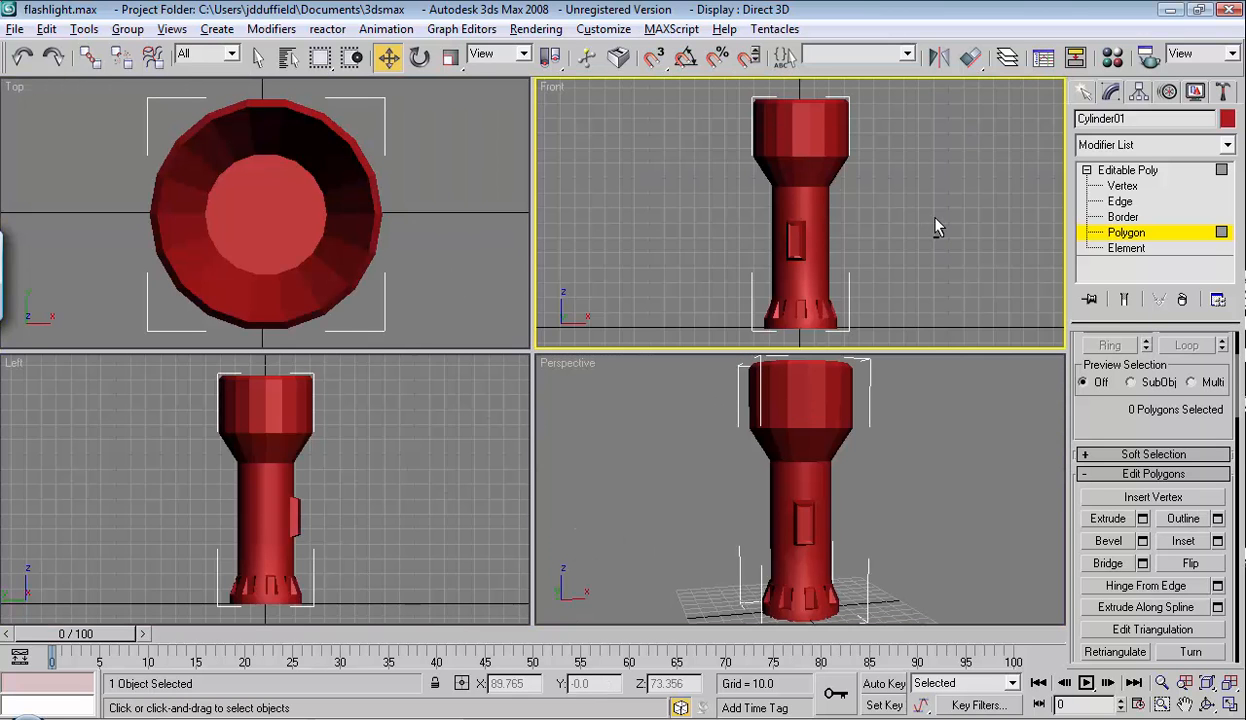
pyautogui.hotkey('alt', 'w')
pyautogui.press('F3')
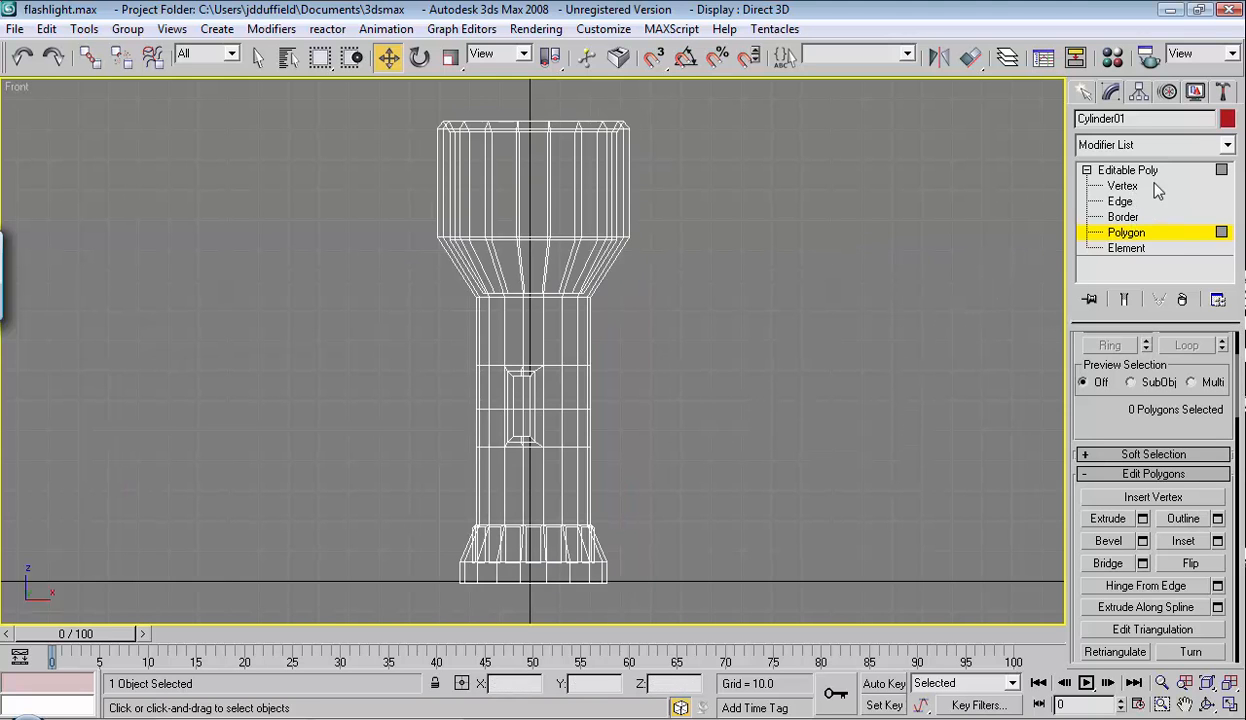
pyautogui.click(1123, 188)
pyautogui.moveTo(419, 381); pyautogui.dragTo(420, 377)
pyautogui.moveTo(530, 330); pyautogui.dragTo(530, 306)
pyautogui.click(789, 356)
# Step: Leave vertex editing, deselect the flashlight and examine the shaded switch from several angles in Perspective
pyautogui.press('F3')
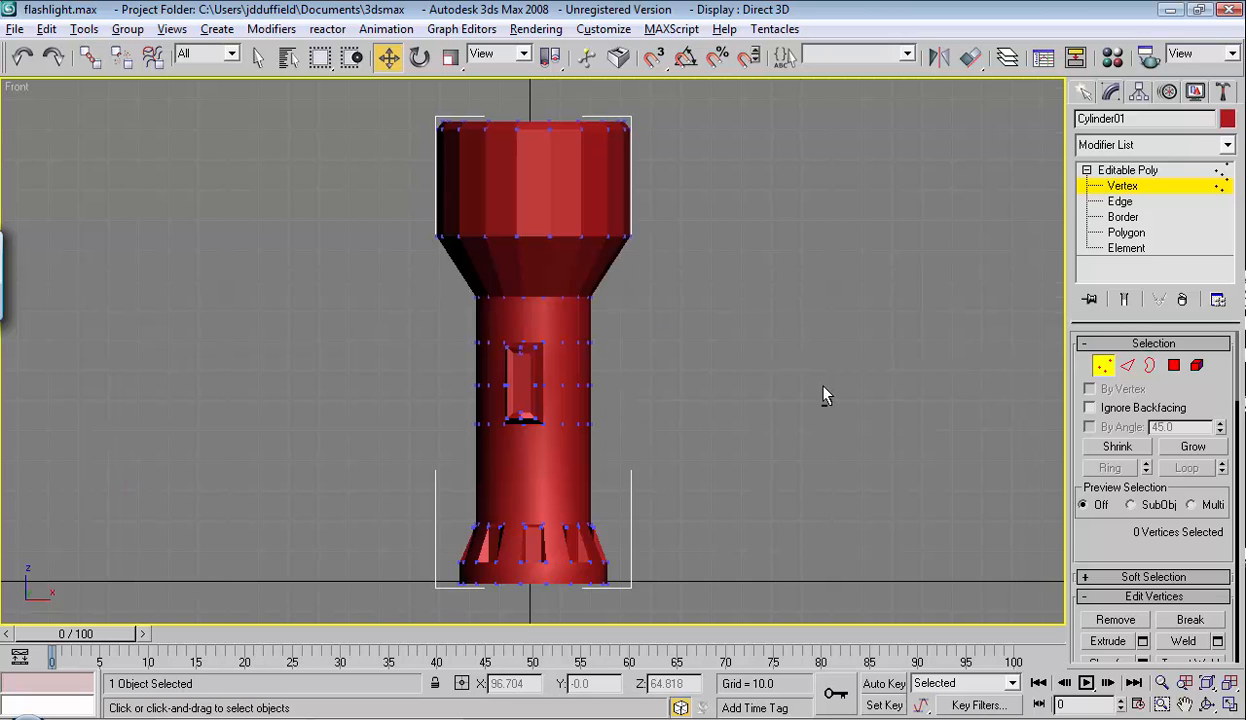
pyautogui.hotkey('alt', 'w')
pyautogui.click(665, 476)
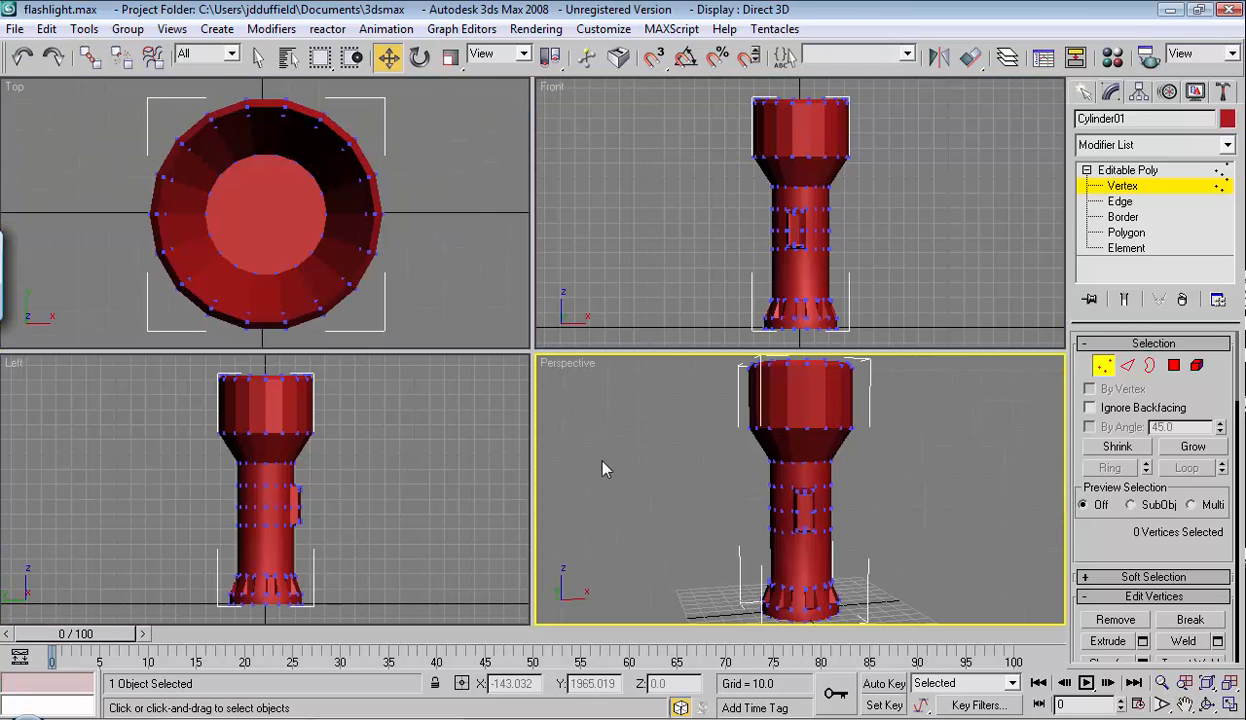
pyautogui.hotkey('alt', 'w')
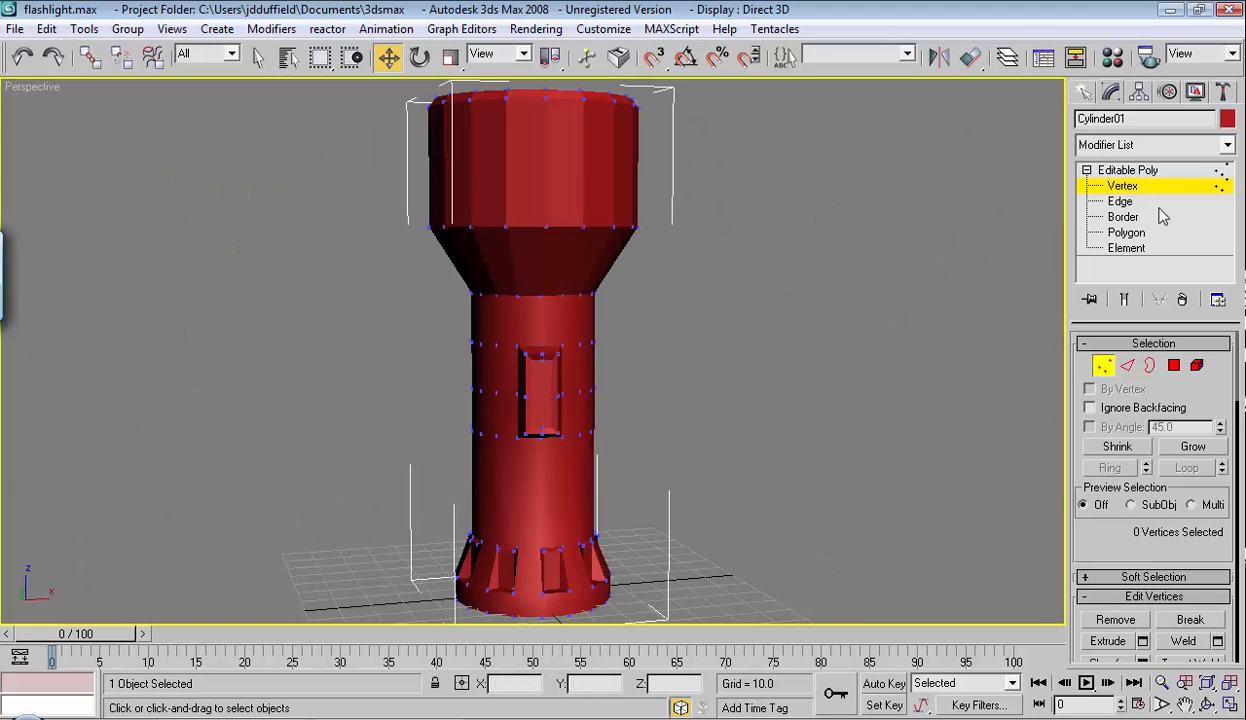
pyautogui.click(1157, 174)
pyautogui.click(838, 323)
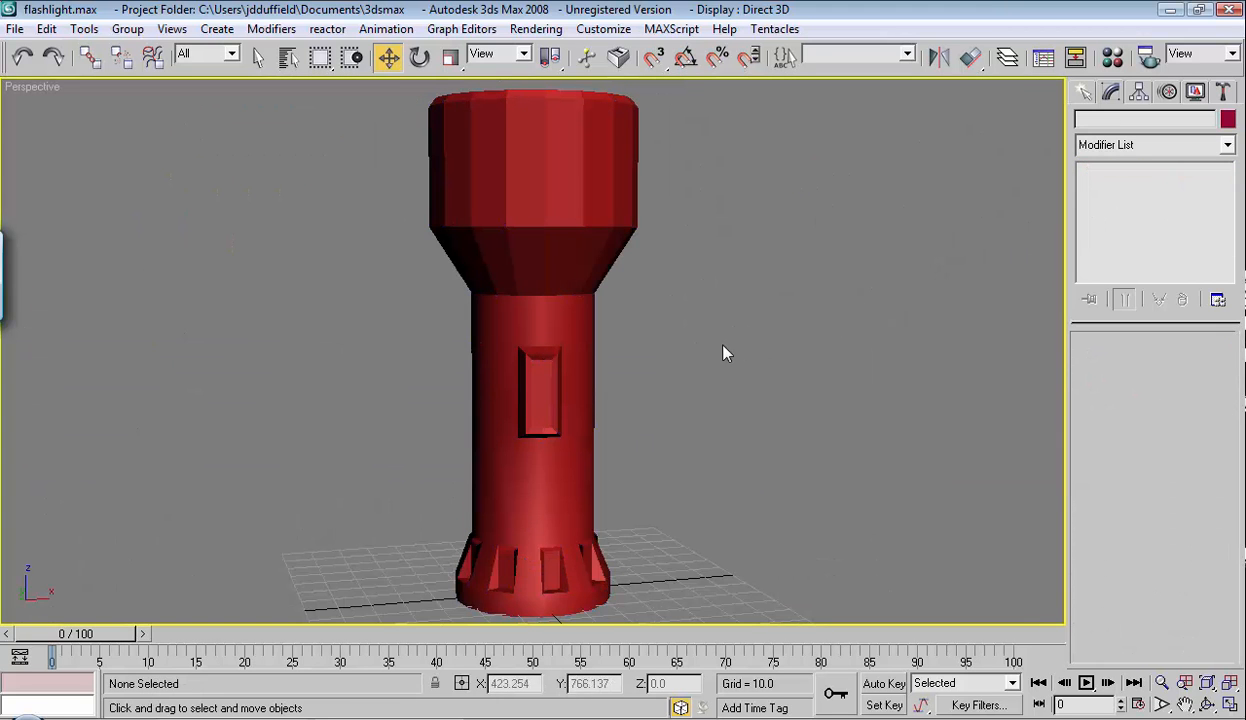
pyautogui.keyDown('alt'); pyautogui.moveTo(727, 353); pyautogui.dragTo(784, 392, button='middle'); pyautogui.keyUp('alt')
pyautogui.keyDown('alt'); pyautogui.moveTo(667, 451); pyautogui.dragTo(500, 432, button='middle'); pyautogui.keyUp('alt')
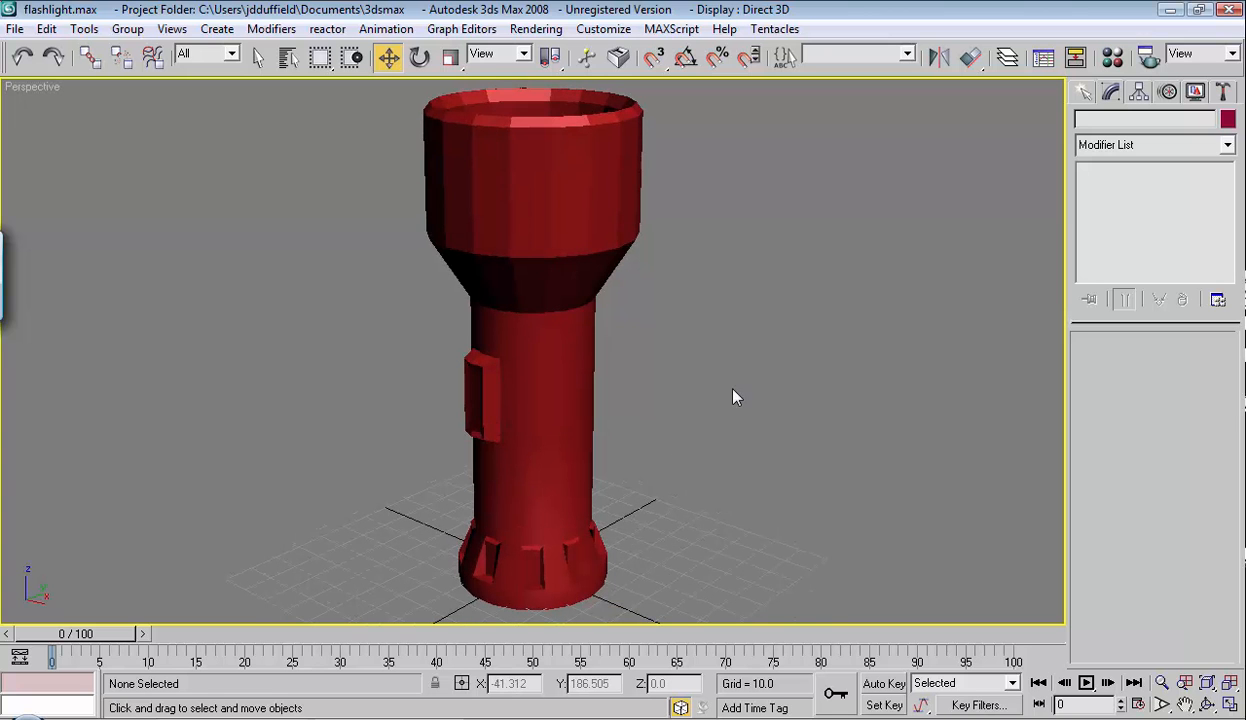
pyautogui.hotkey('alt', 'w')
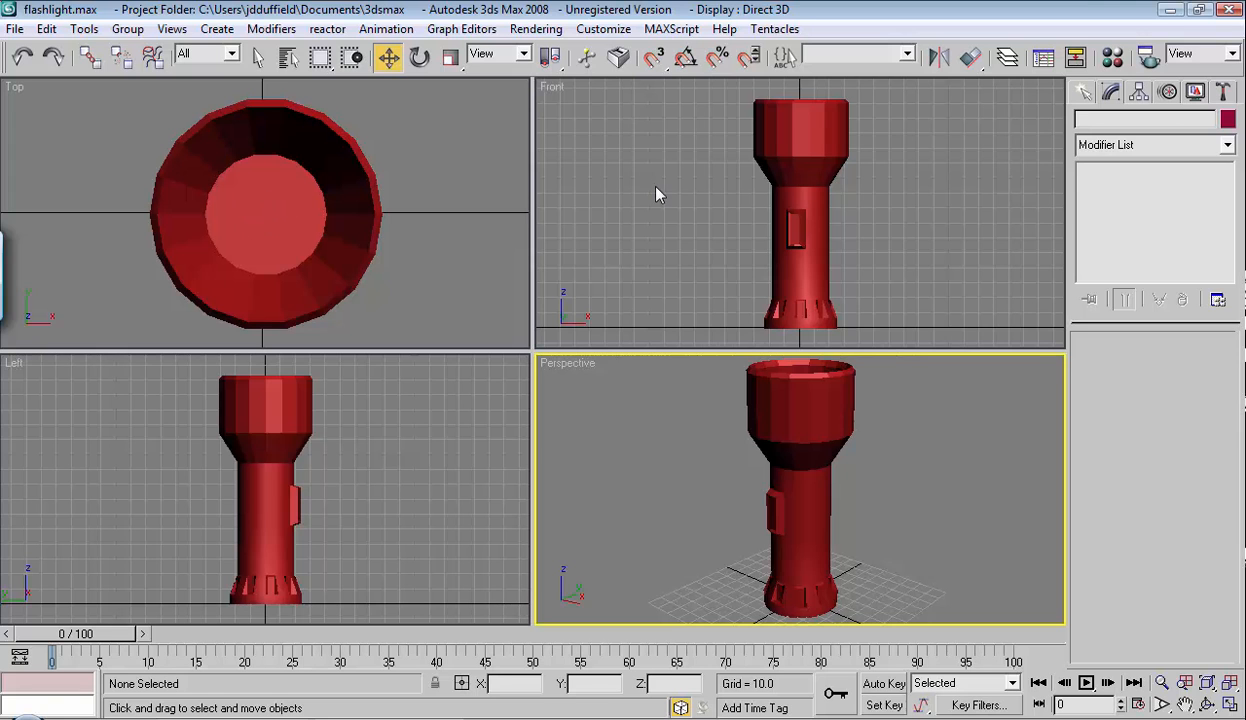
# Step: Create a sphere with a radius of about 8.14 at the flashlight's centre in the Top view
pyautogui.click(443, 219)
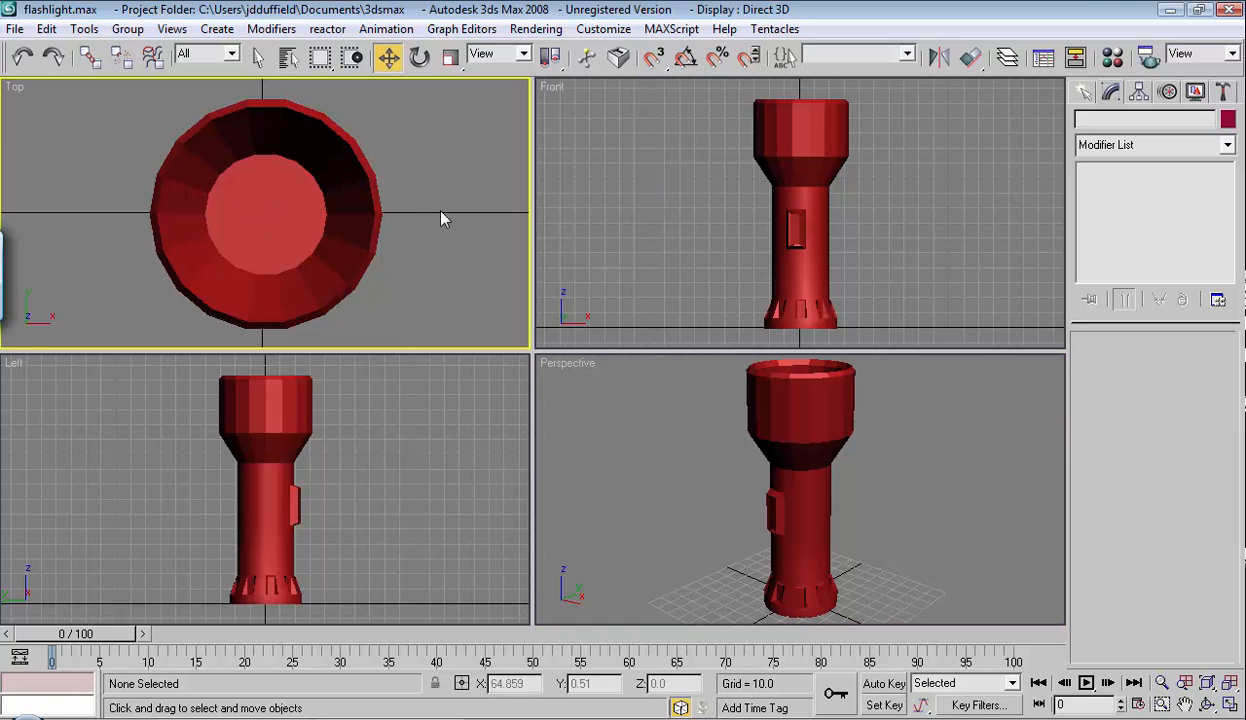
pyautogui.click(1083, 92)
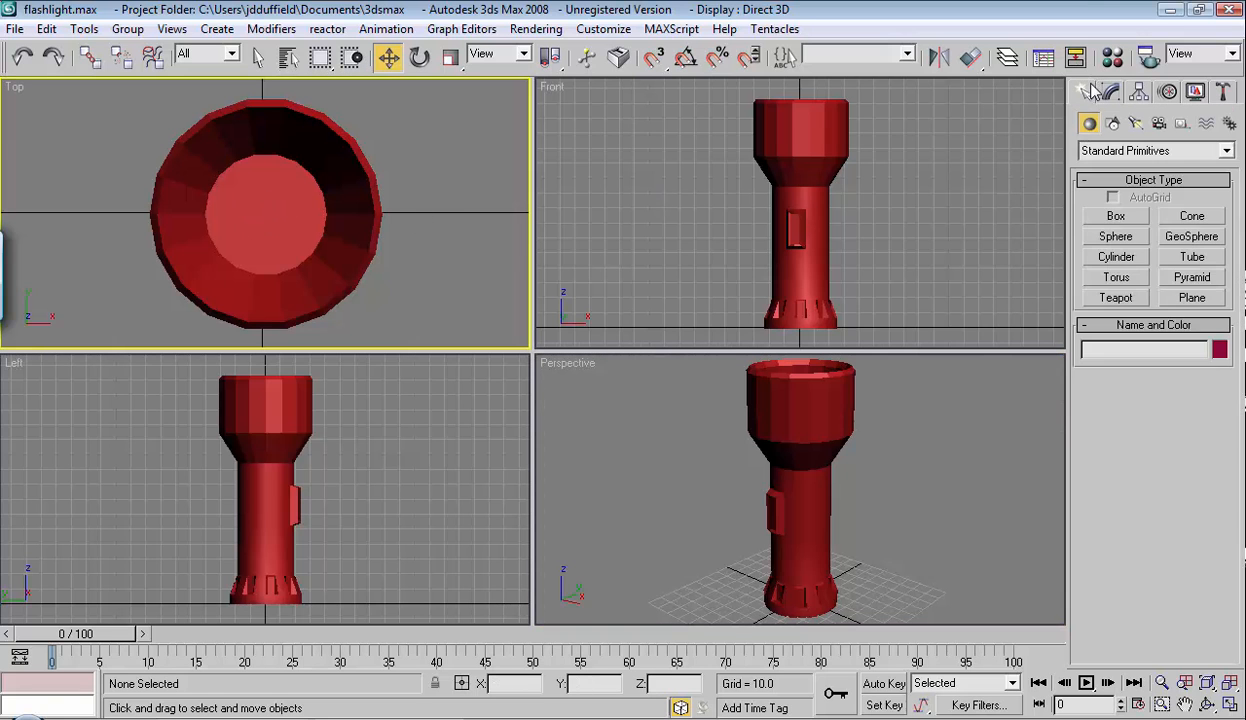
pyautogui.click(1116, 237)
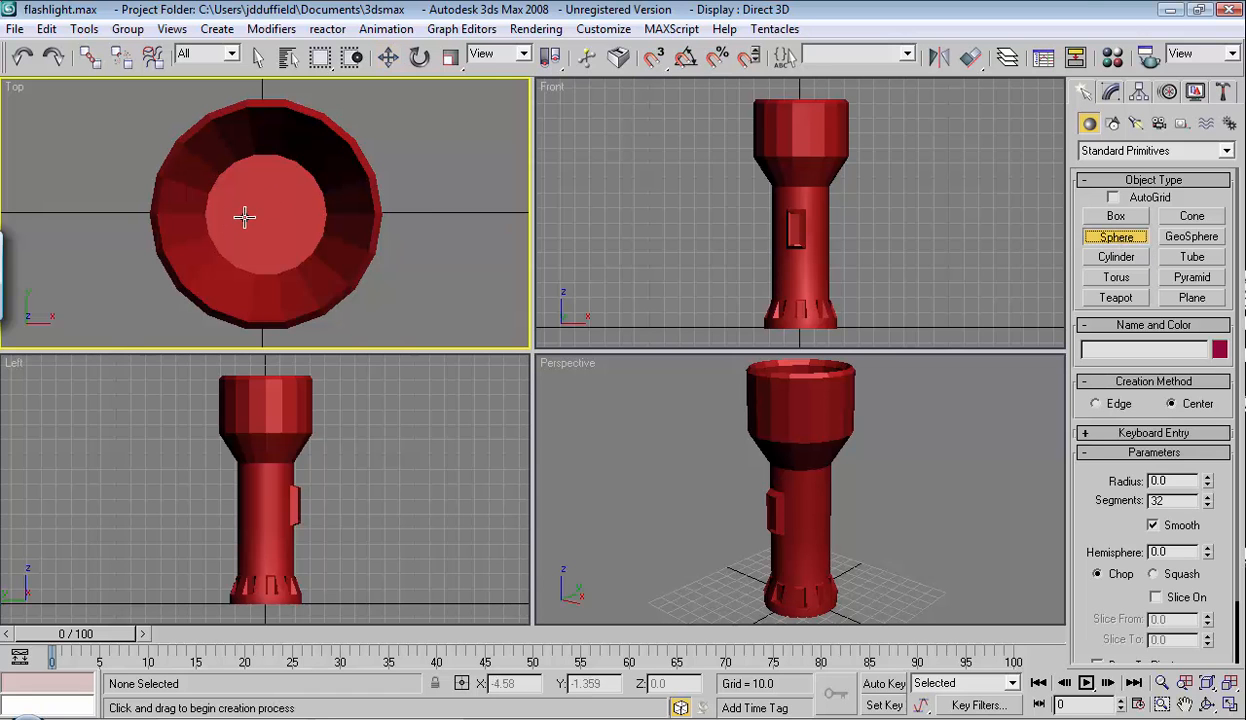
pyautogui.moveTo(264, 211); pyautogui.dragTo(287, 231)
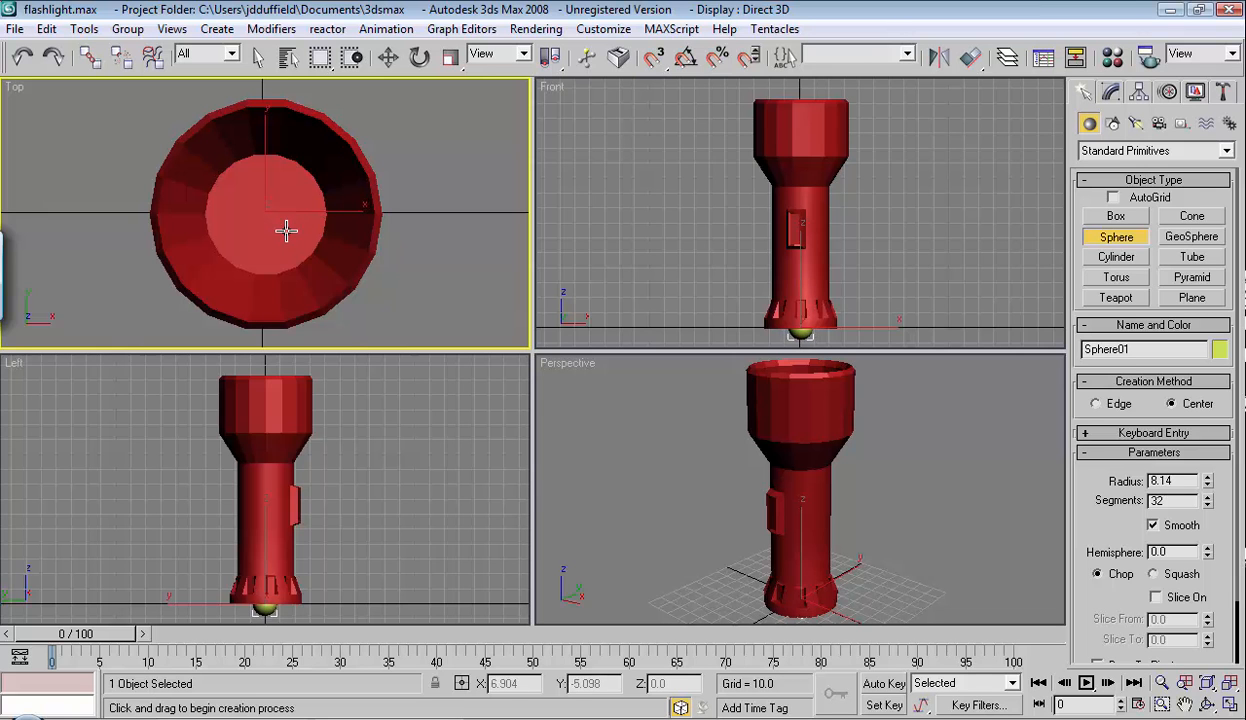
# Step: Switch the Top, Left, Front and Perspective views to wireframe display
pyautogui.press('F3')
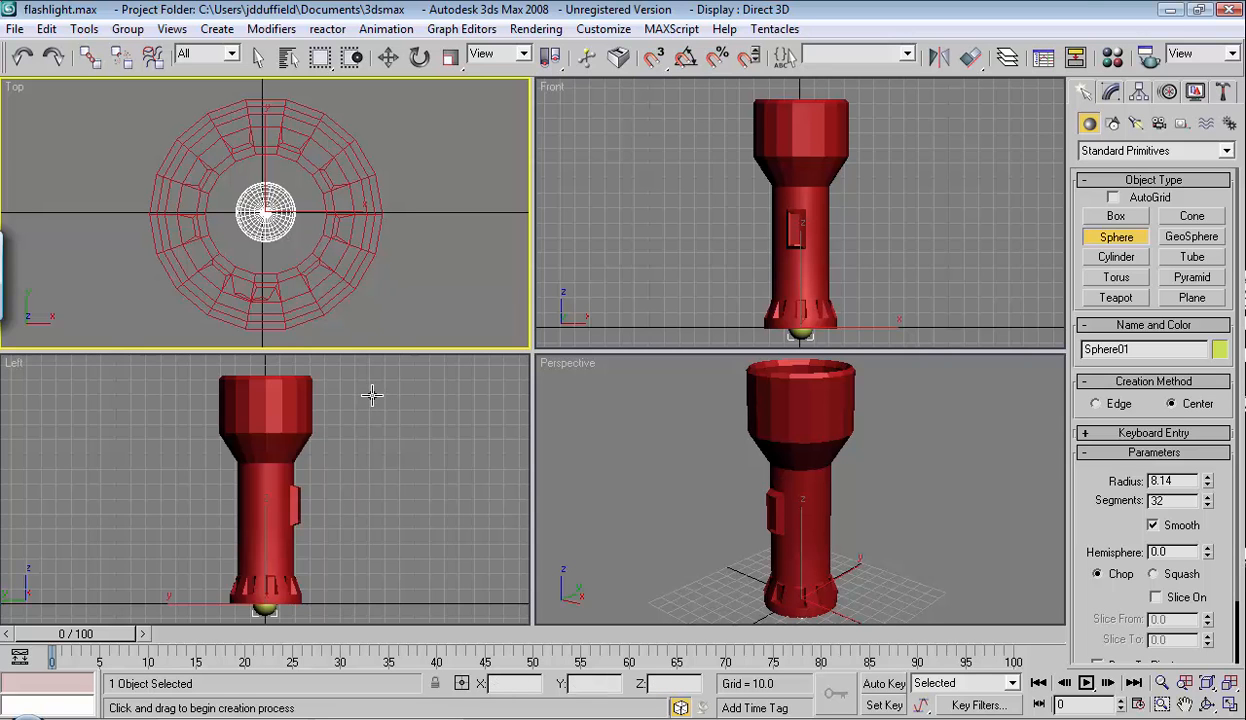
pyautogui.click(403, 392)
pyautogui.press('F3')
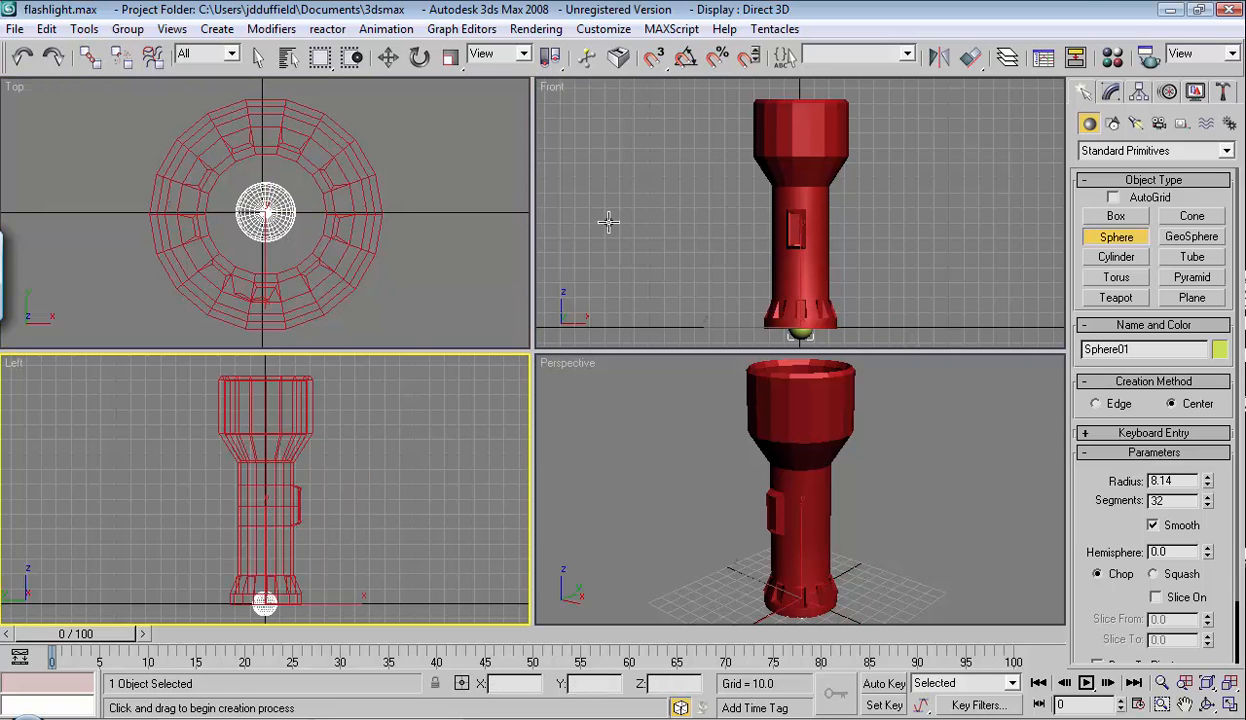
pyautogui.click(606, 220)
pyautogui.press('F3')
pyautogui.click(634, 433)
pyautogui.press('F3')
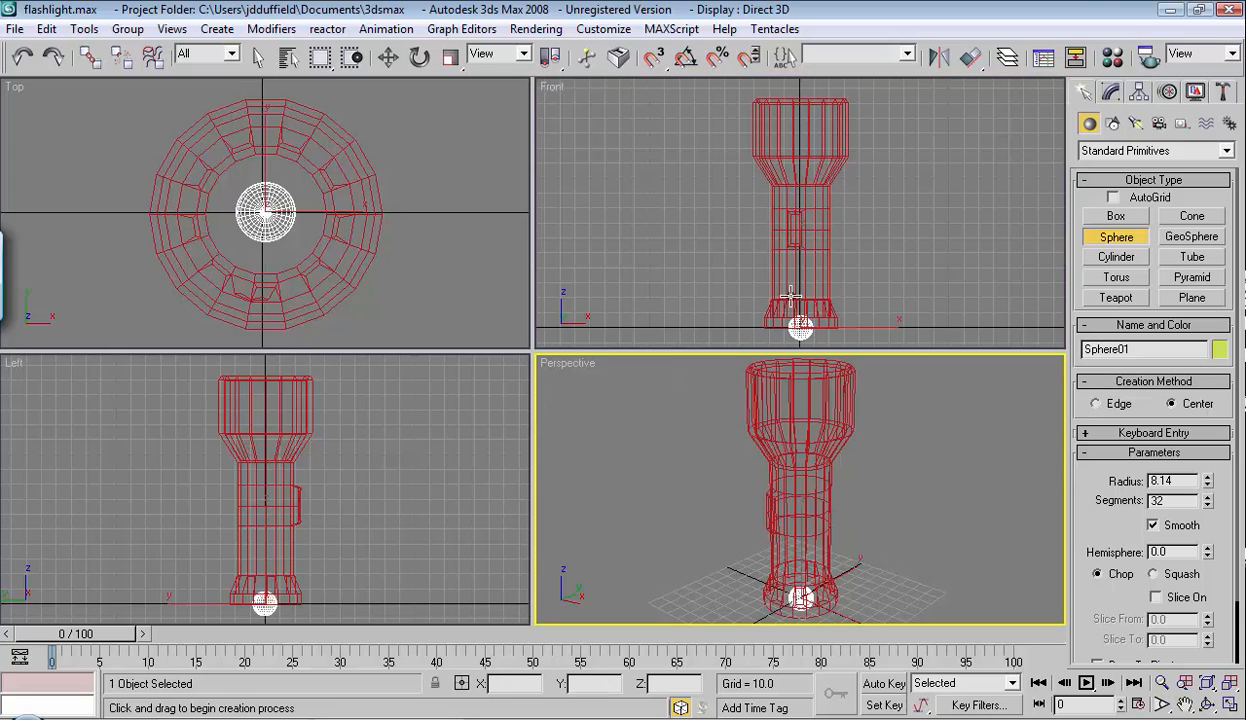
# Step: Leave sphere creation for the Move tool and change the sphere's object colour to white
pyautogui.click(389, 58)
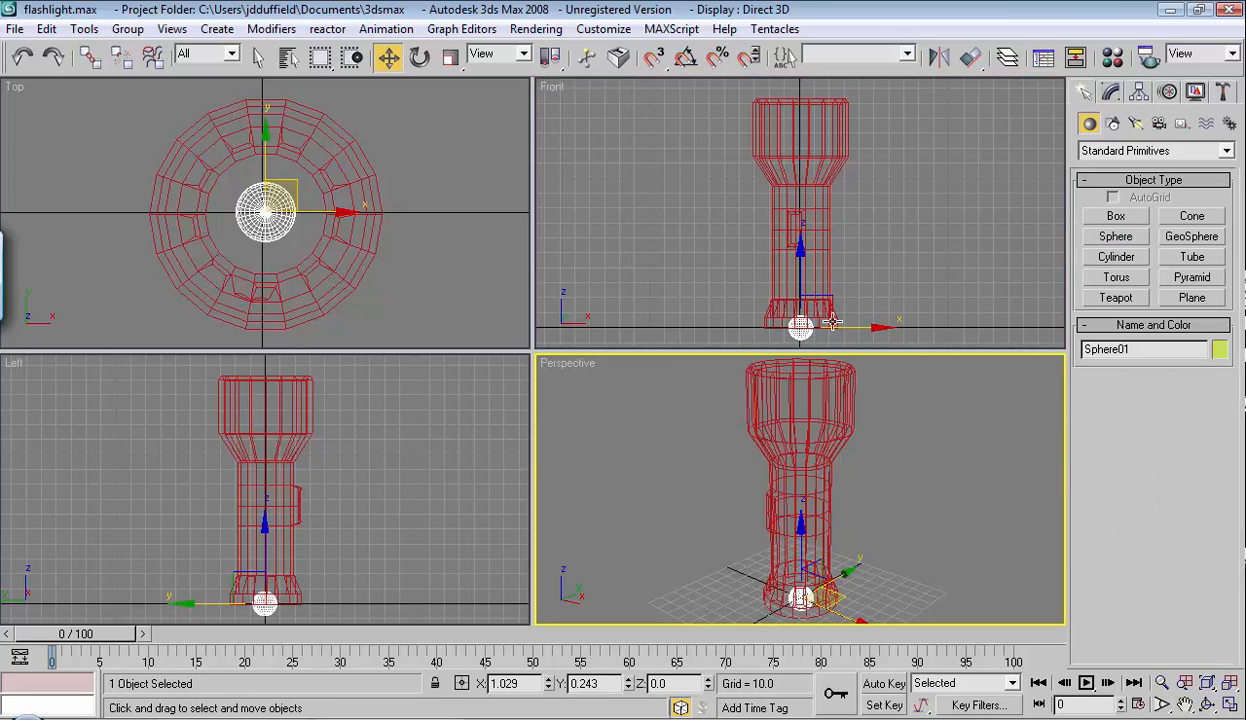
pyautogui.click(1220, 349)
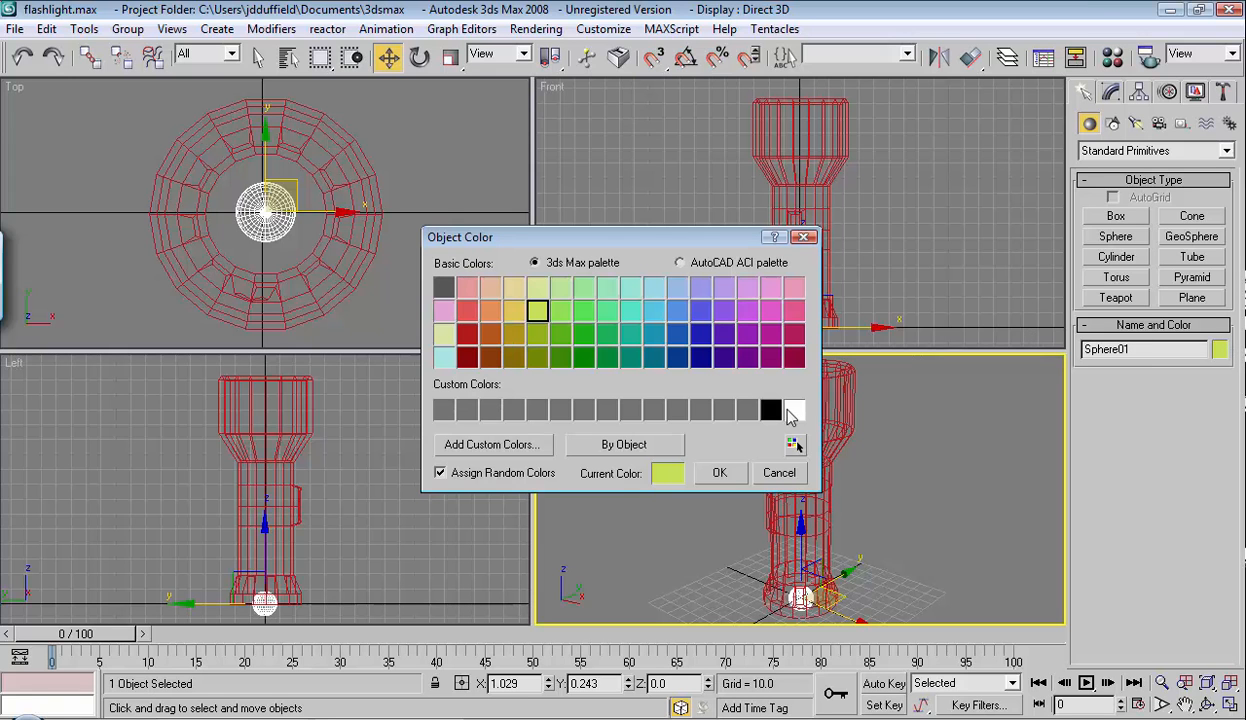
pyautogui.click(795, 411)
pyautogui.click(719, 473)
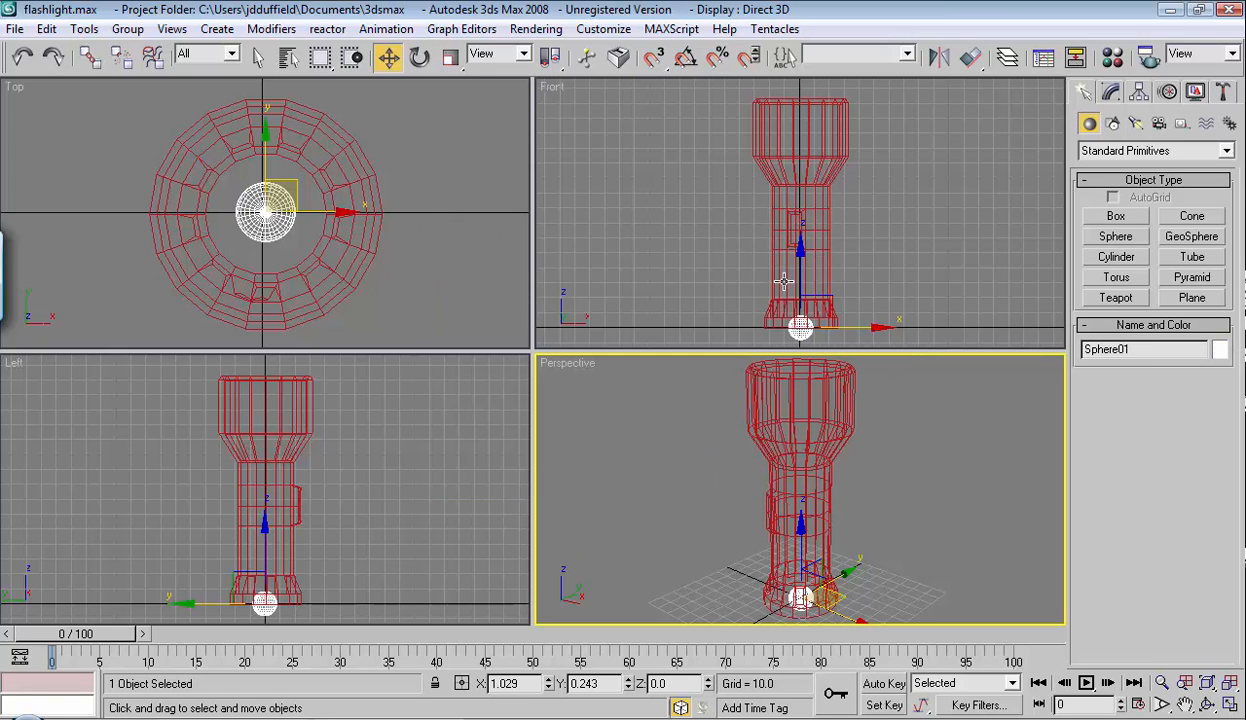
# Step: Move the sphere straight up inside the flashlight in the Front view to the base of the head, at Z about 95.5
pyautogui.rightClick(803, 252)
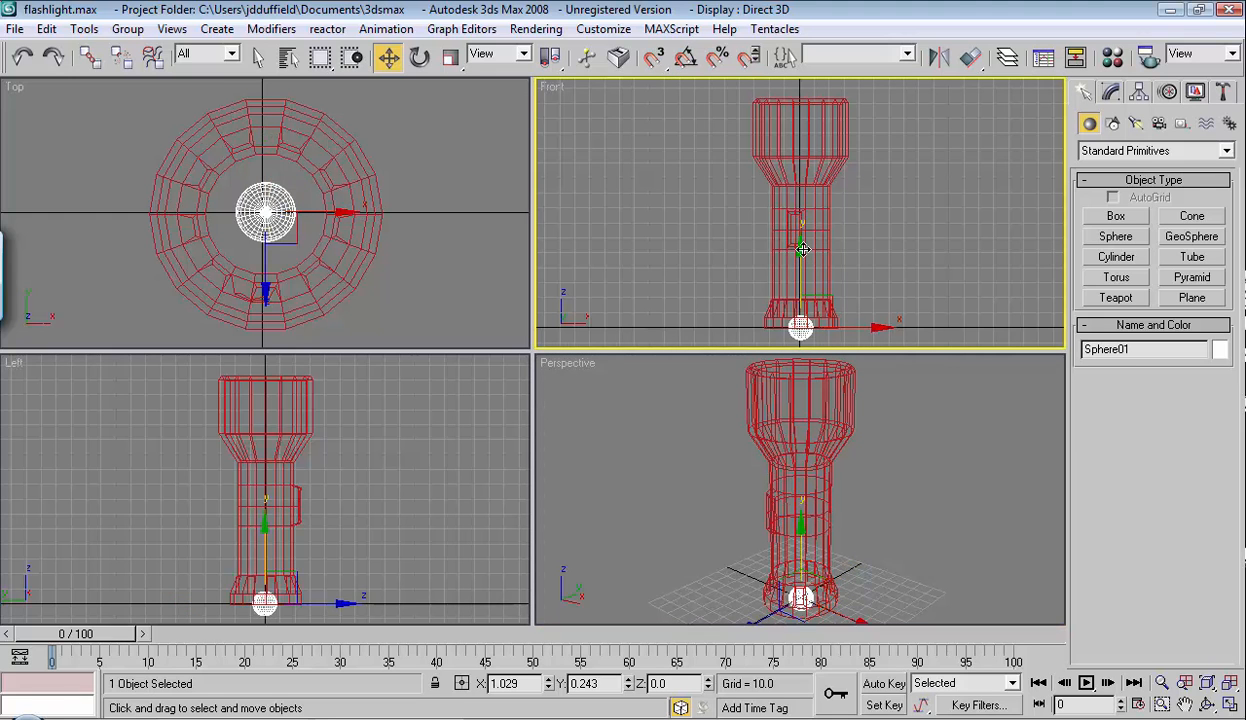
pyautogui.moveTo(803, 252); pyautogui.dragTo(806, 213)
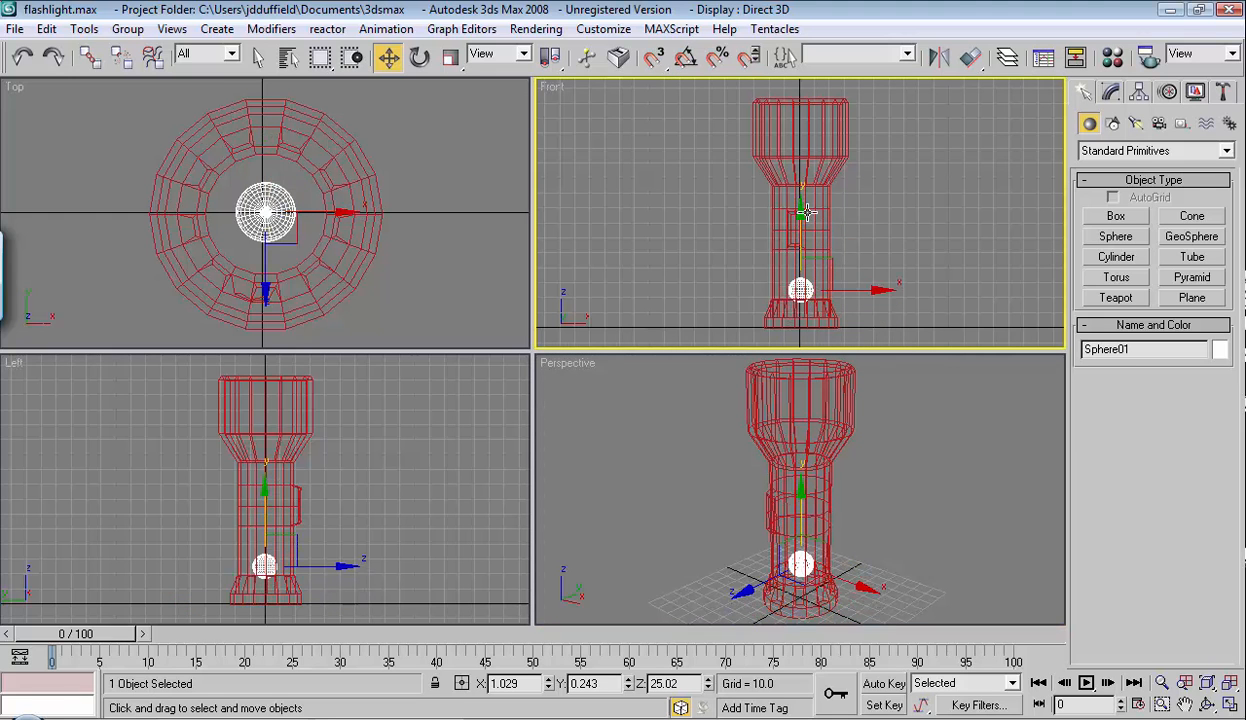
pyautogui.rightClick(798, 206)
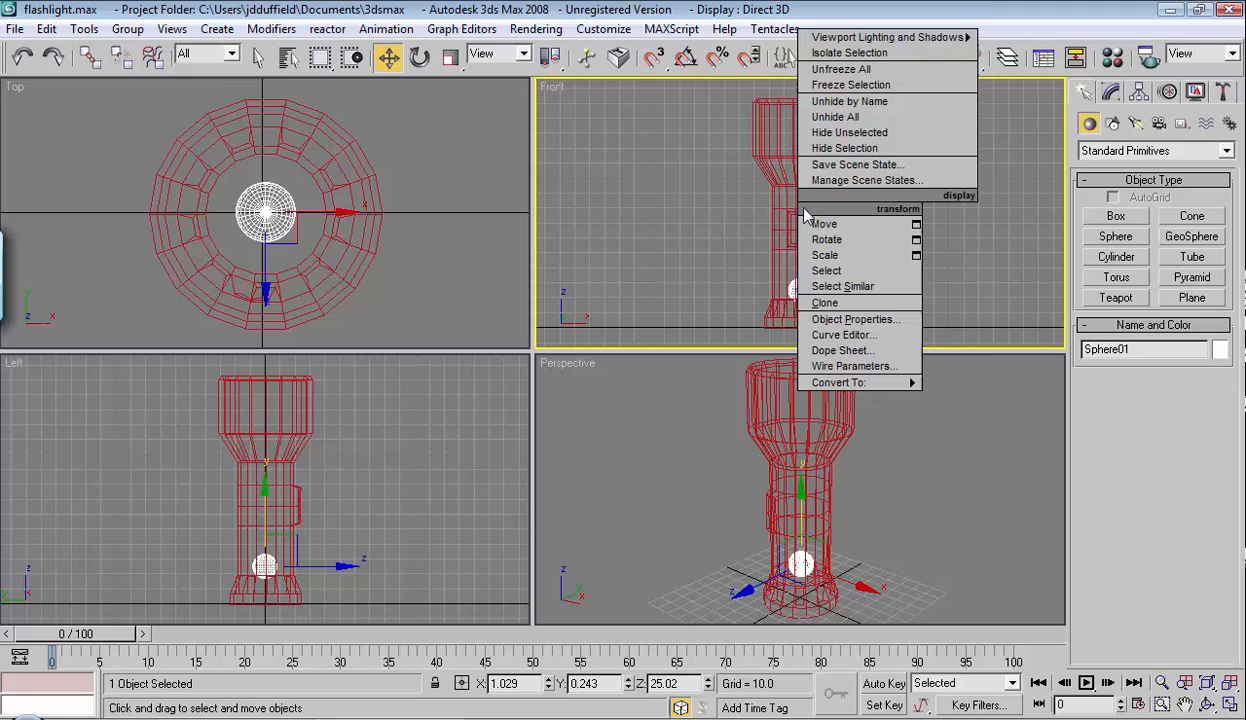
pyautogui.click(668, 260)
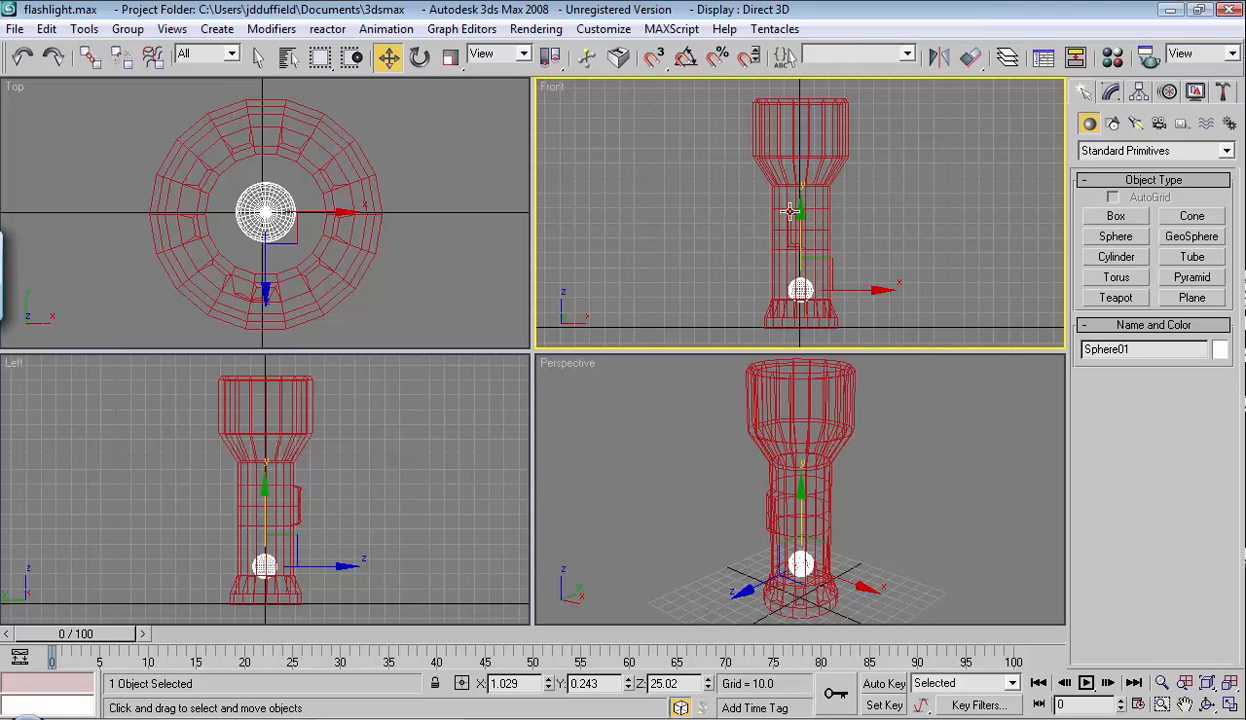
pyautogui.moveTo(787, 208); pyautogui.dragTo(799, 106)
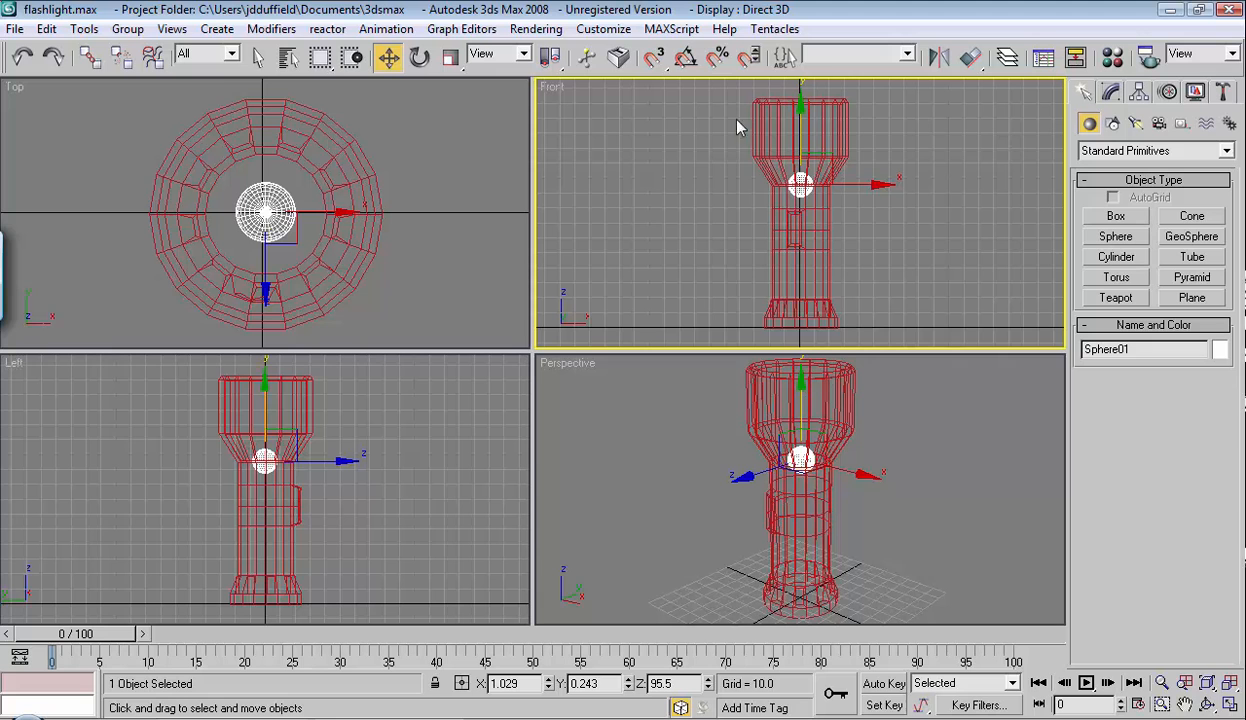
# Step: Return the Top, Left and Perspective views to shaded display
pyautogui.rightClick(416, 246)
pyautogui.press('F3')
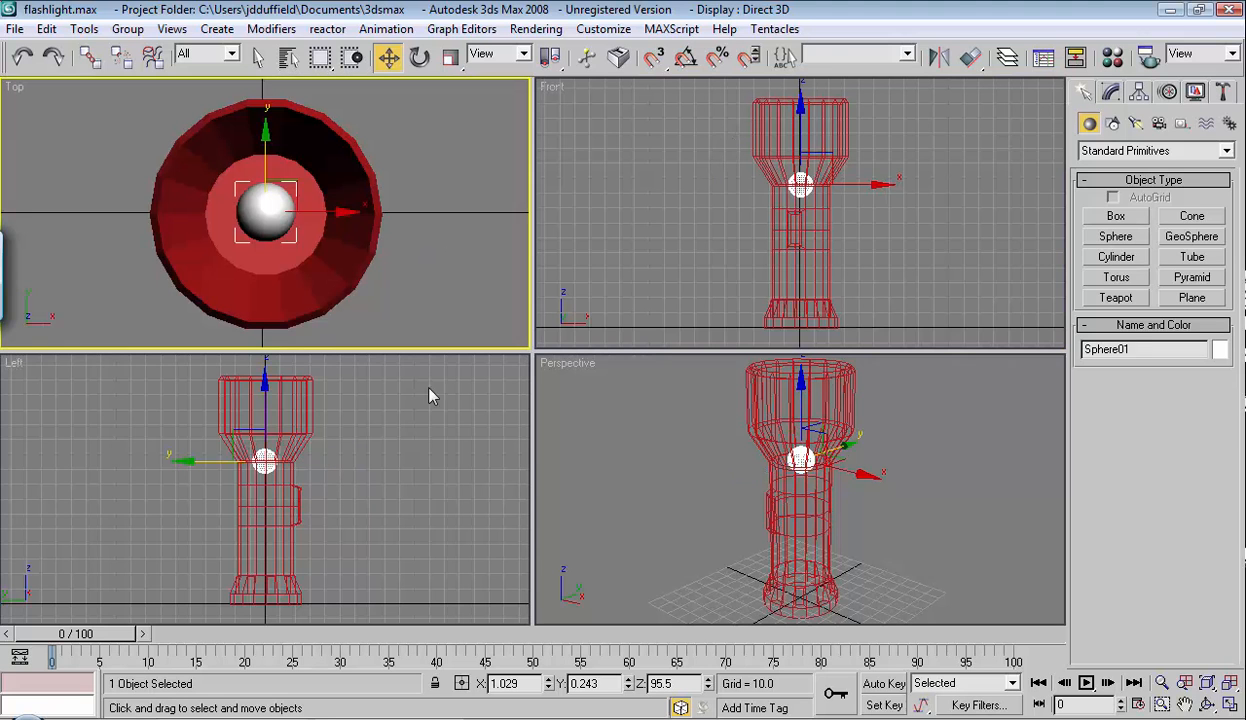
pyautogui.rightClick(405, 425)
pyautogui.press('F3')
pyautogui.rightClick(657, 437)
pyautogui.press('F3')
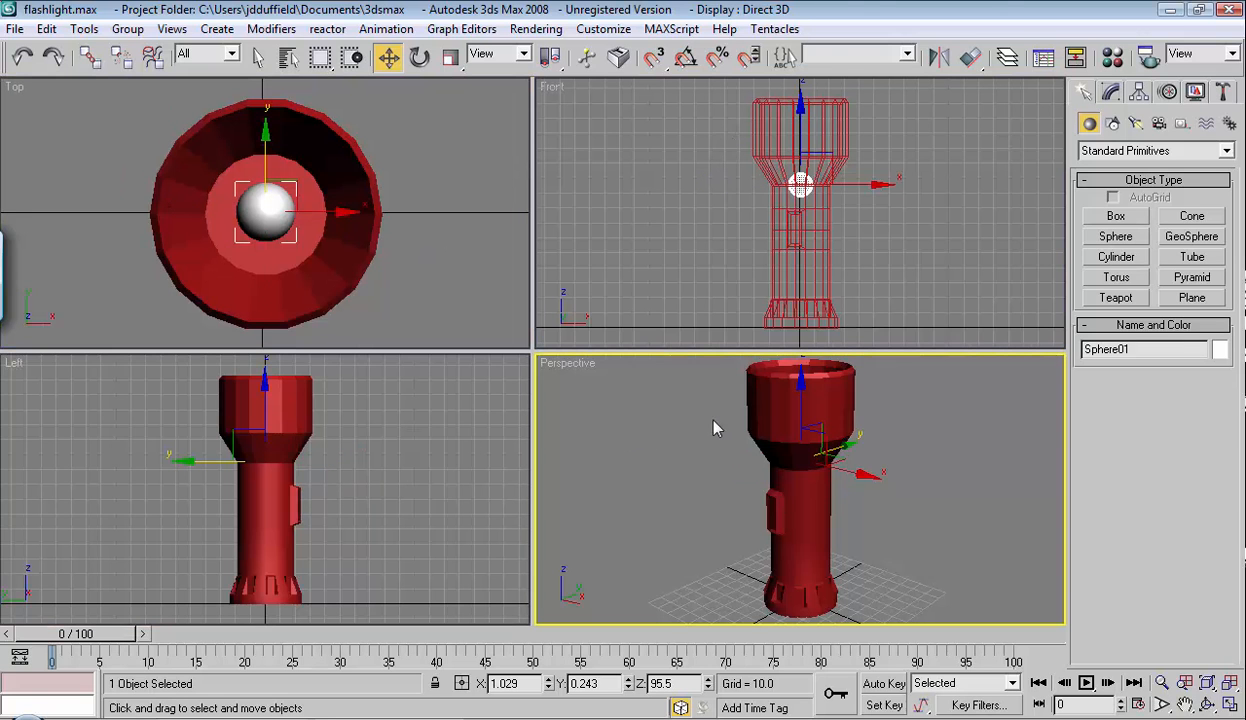